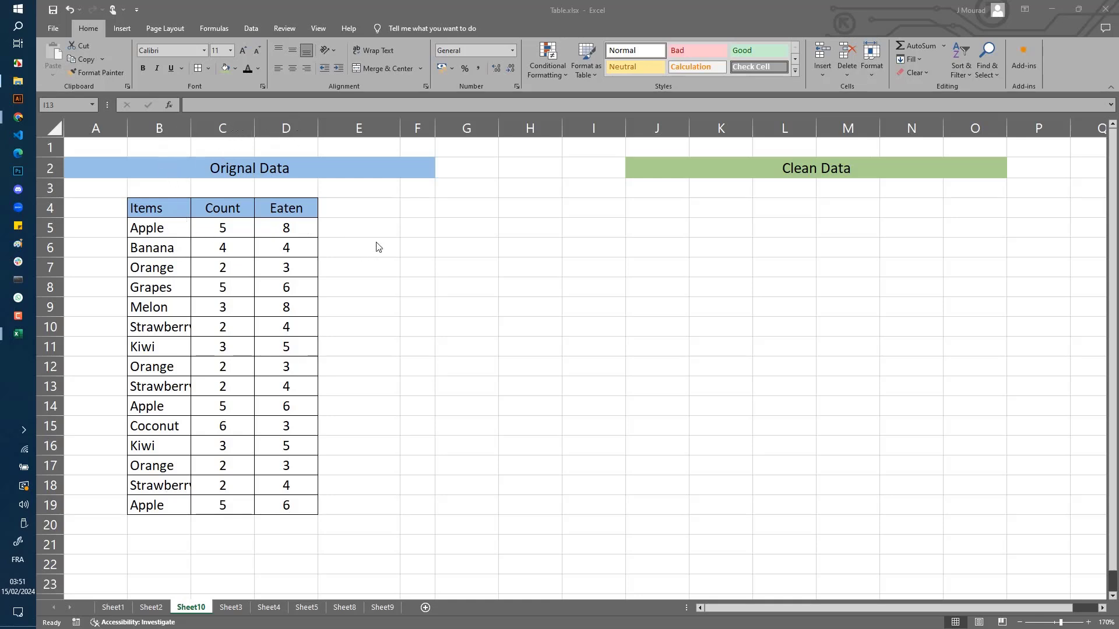
Enter a CONCATENATE formula in cell E5 that joins B5, C5 and D5.
left_click(357, 226)
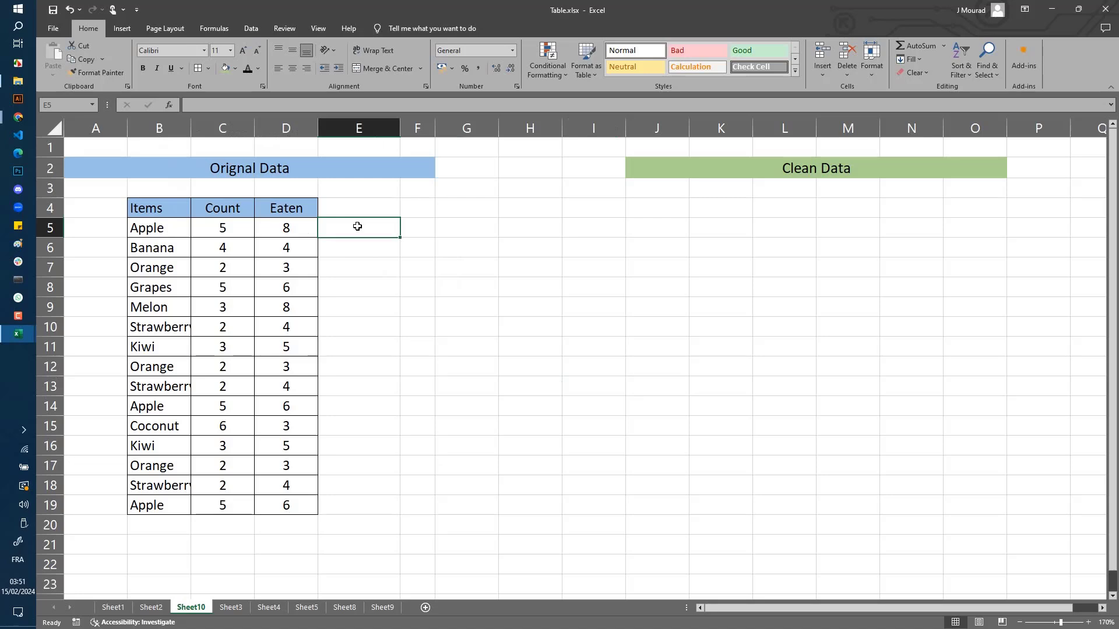
type("=Conc")
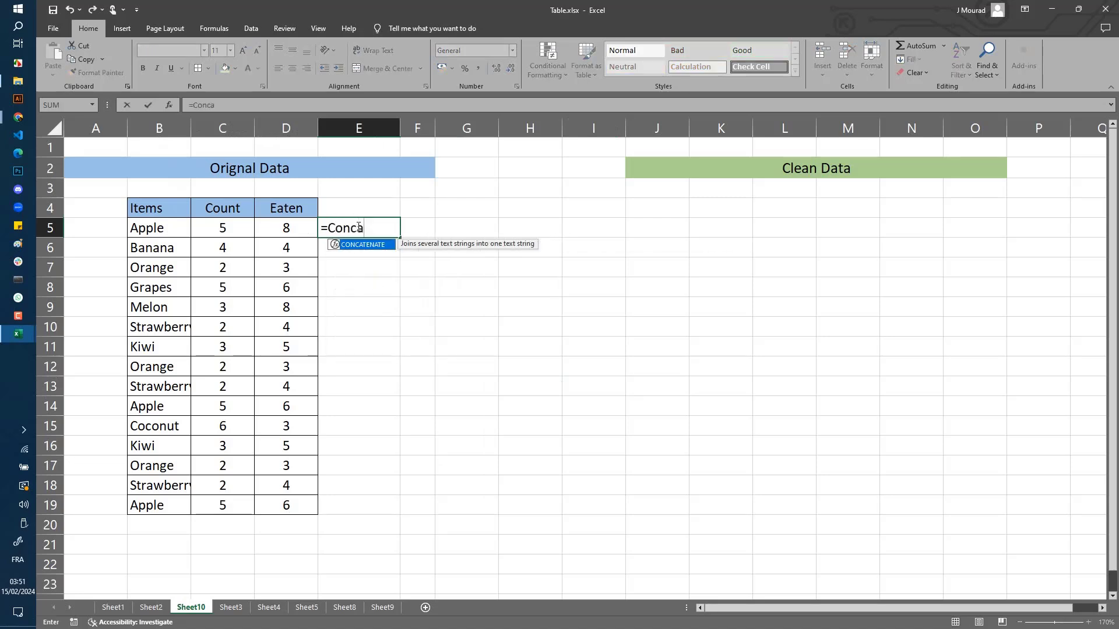
type("a")
key("Tab")
left_click(158, 229)
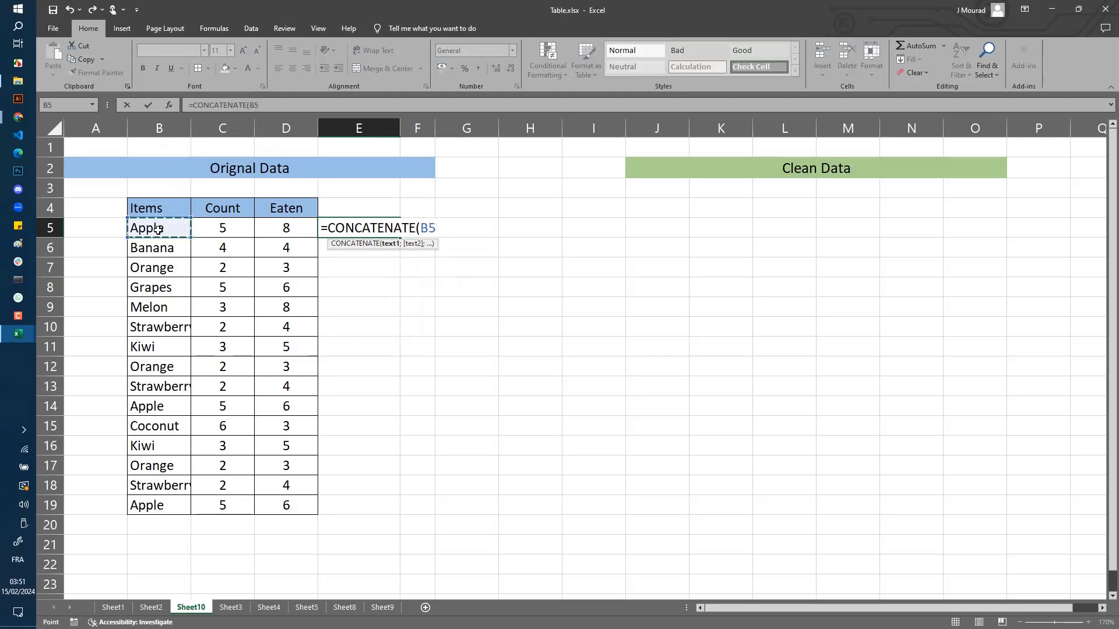
type(";")
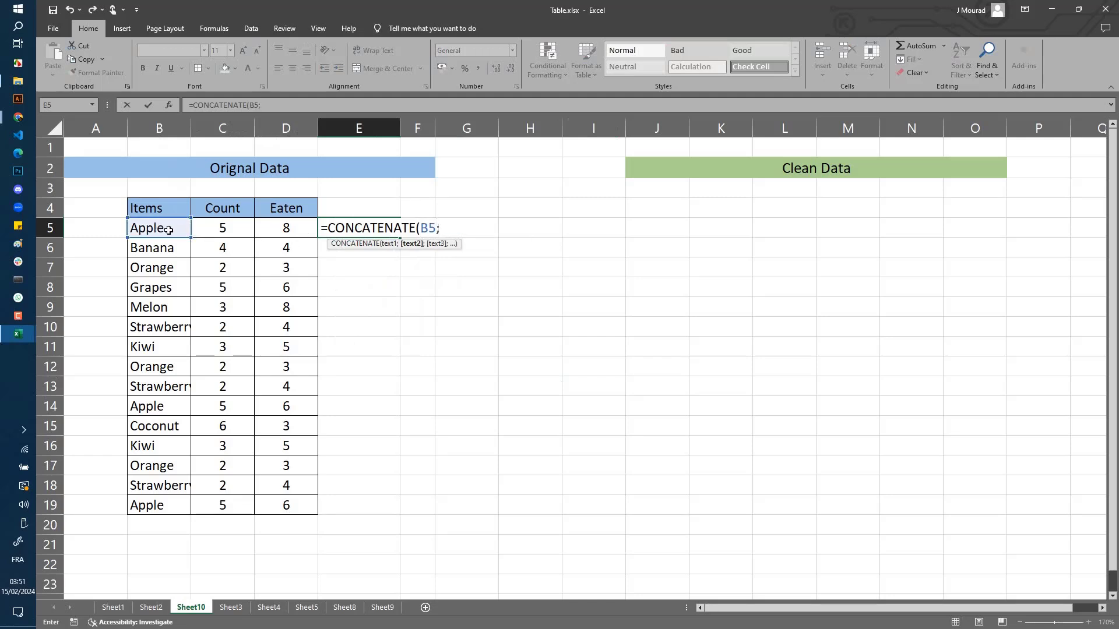
left_click(223, 227)
type(";")
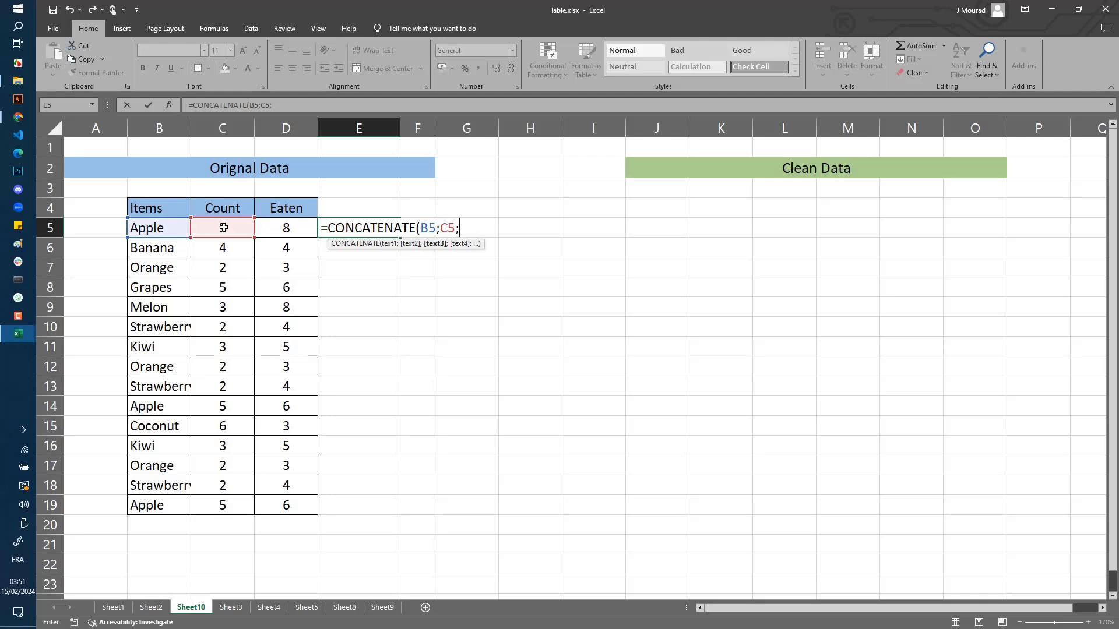
left_click(294, 227)
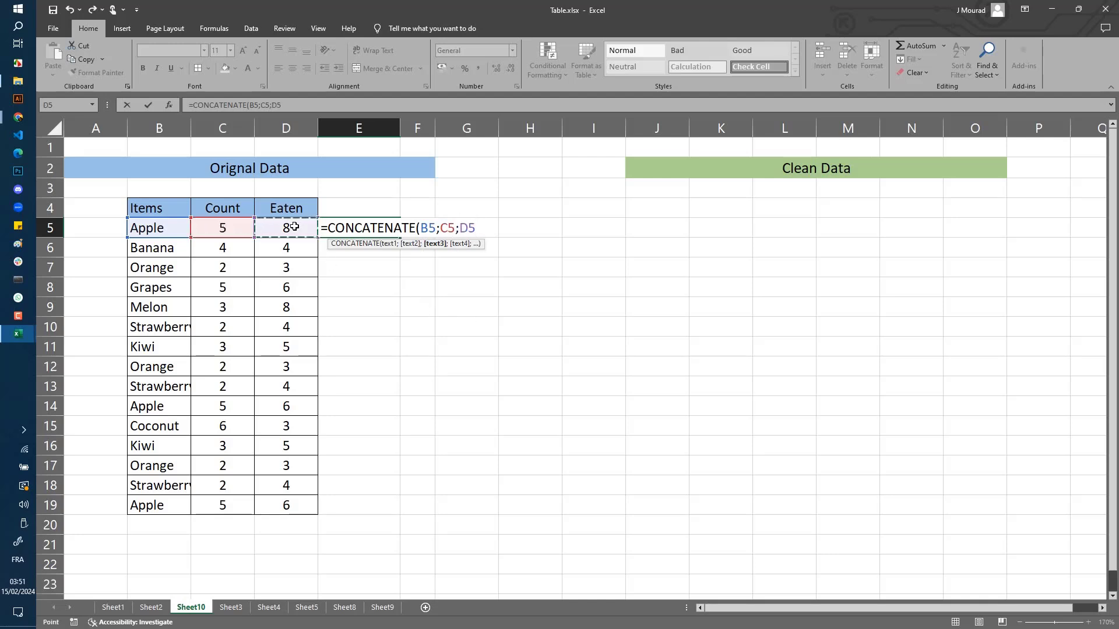
type(")")
key("Return")
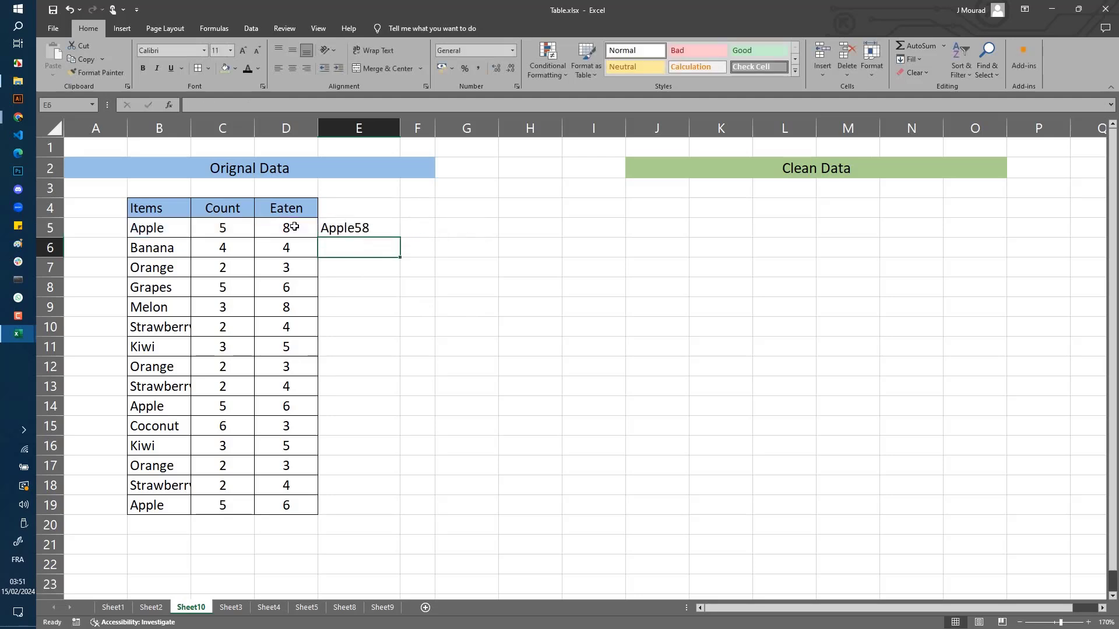
Fill the CONCATENATE formula from E5 down to E19.
left_click(367, 227)
left_click_drag(400, 237, 374, 509)
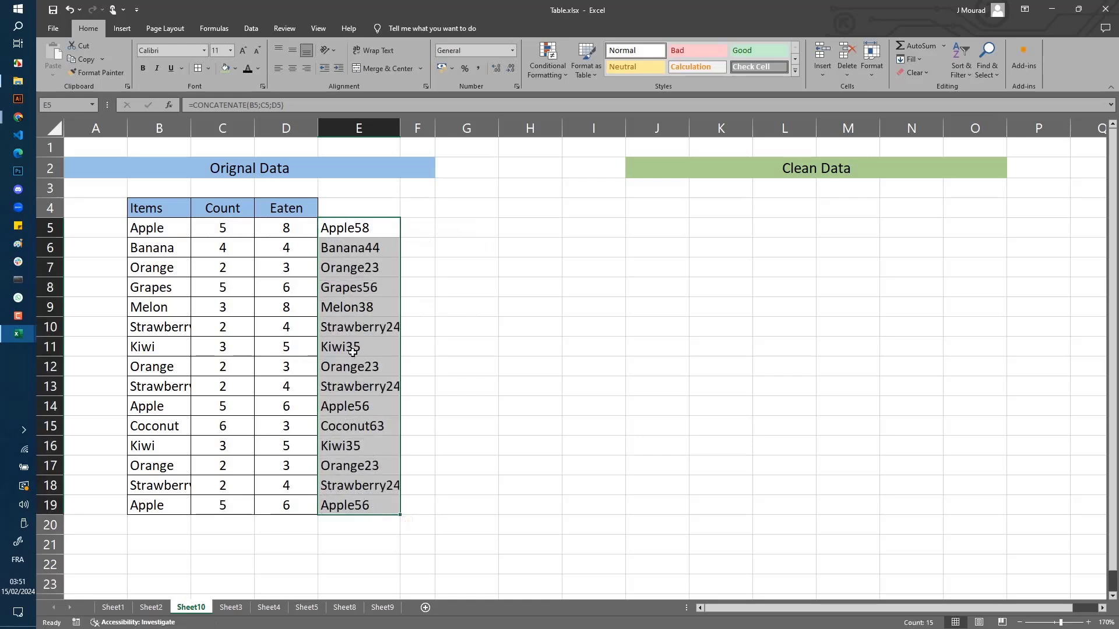
left_click(447, 278)
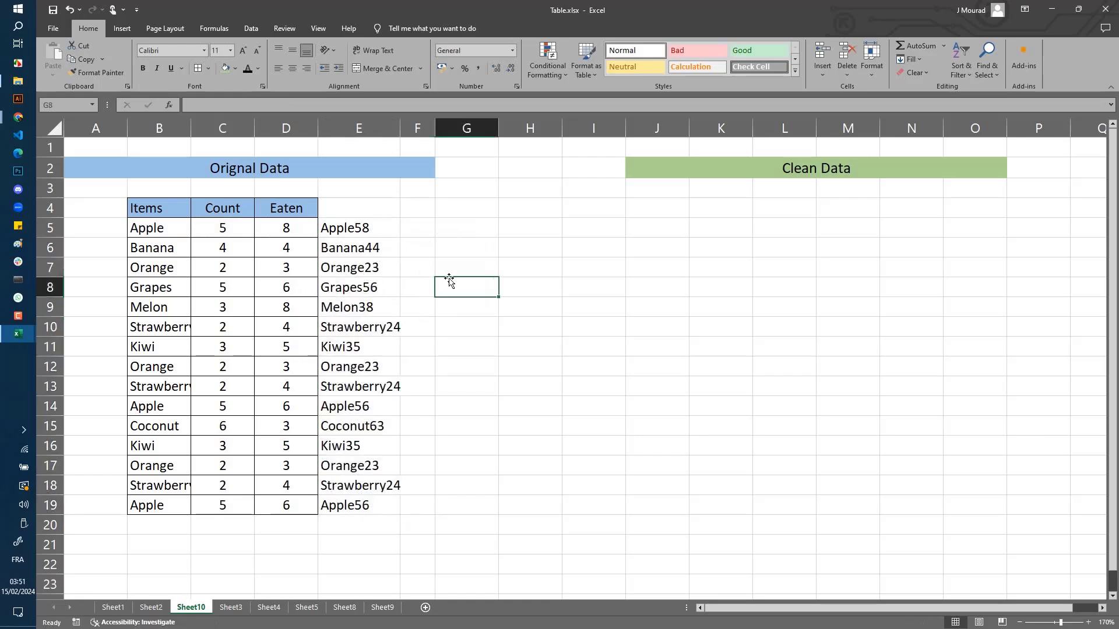
left_click(469, 452)
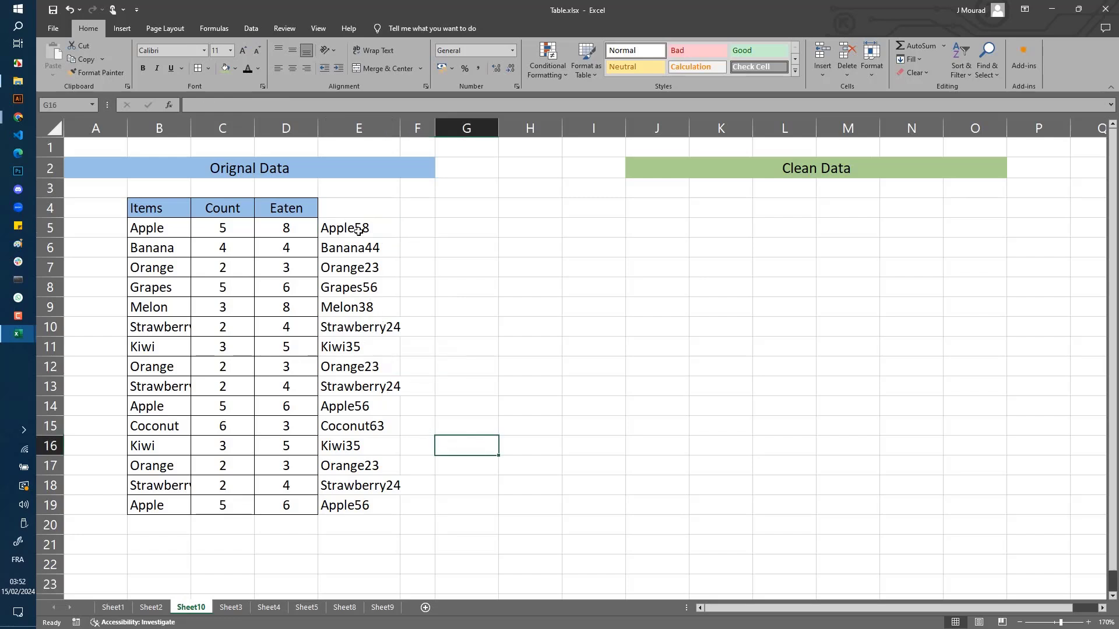
Highlight duplicate values in E5:E19 with conditional formatting, using Light Red Fill with Dark Red Text.
left_click_drag(358, 231, 367, 504)
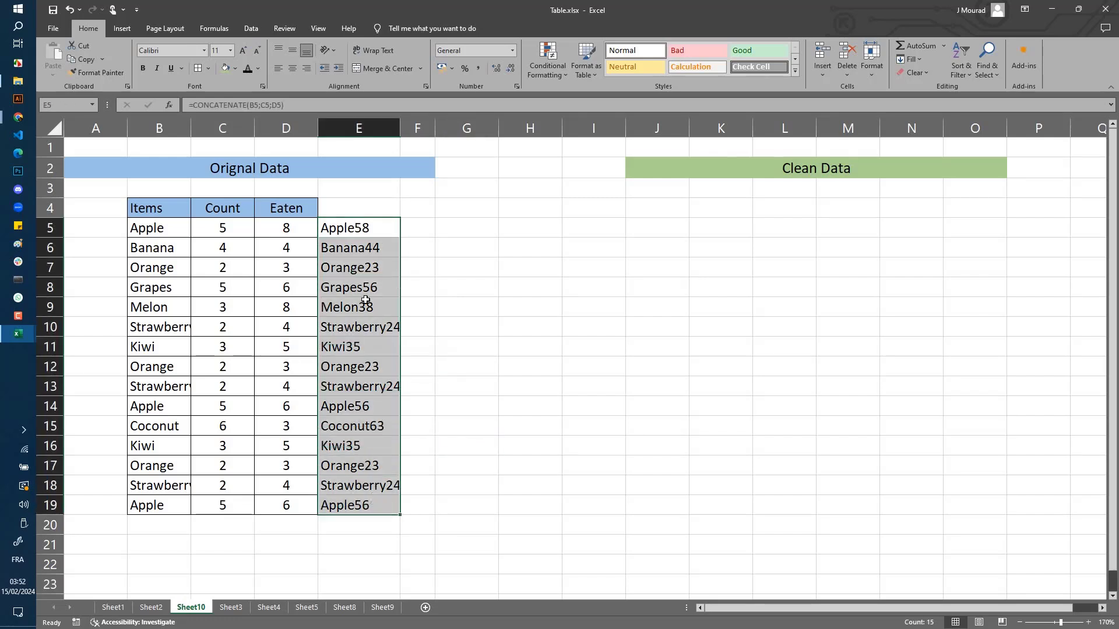
left_click(565, 73)
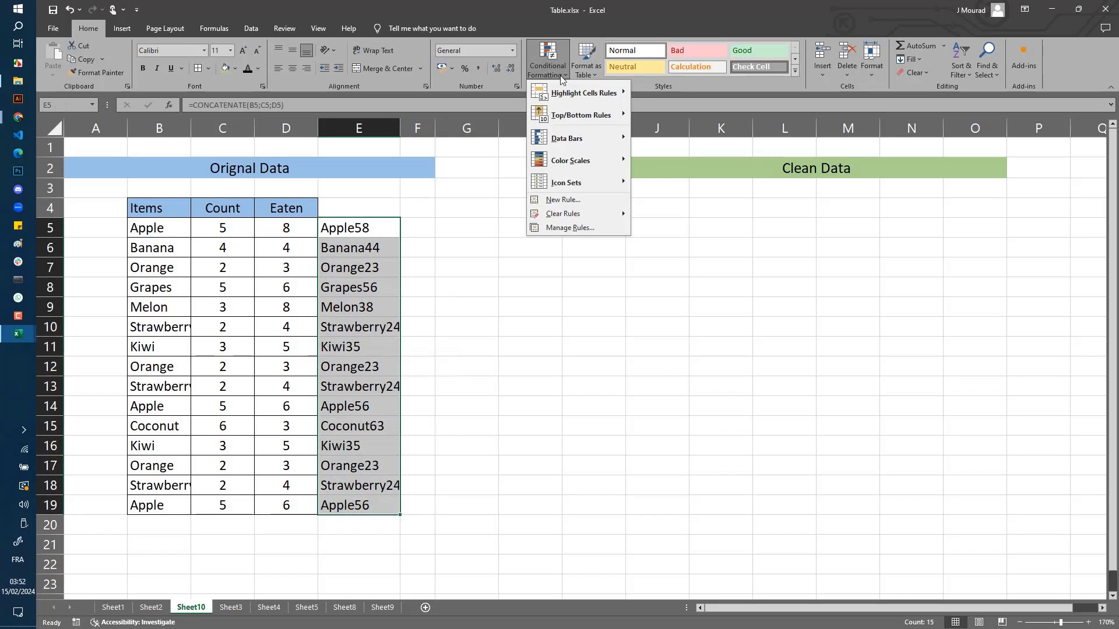
mouse_move(599, 93)
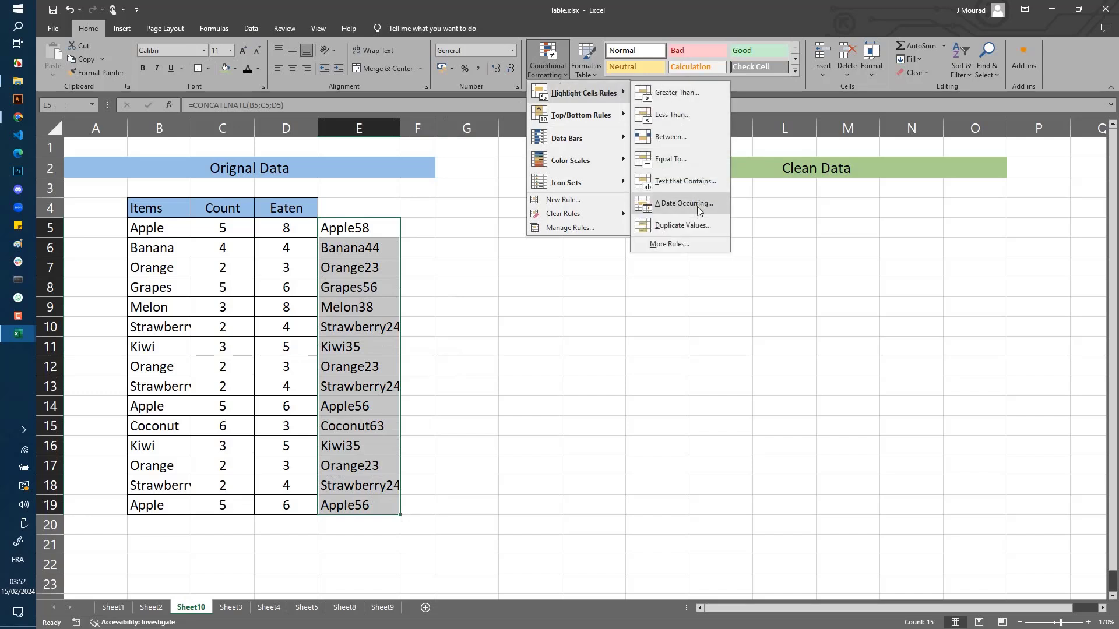
left_click(654, 227)
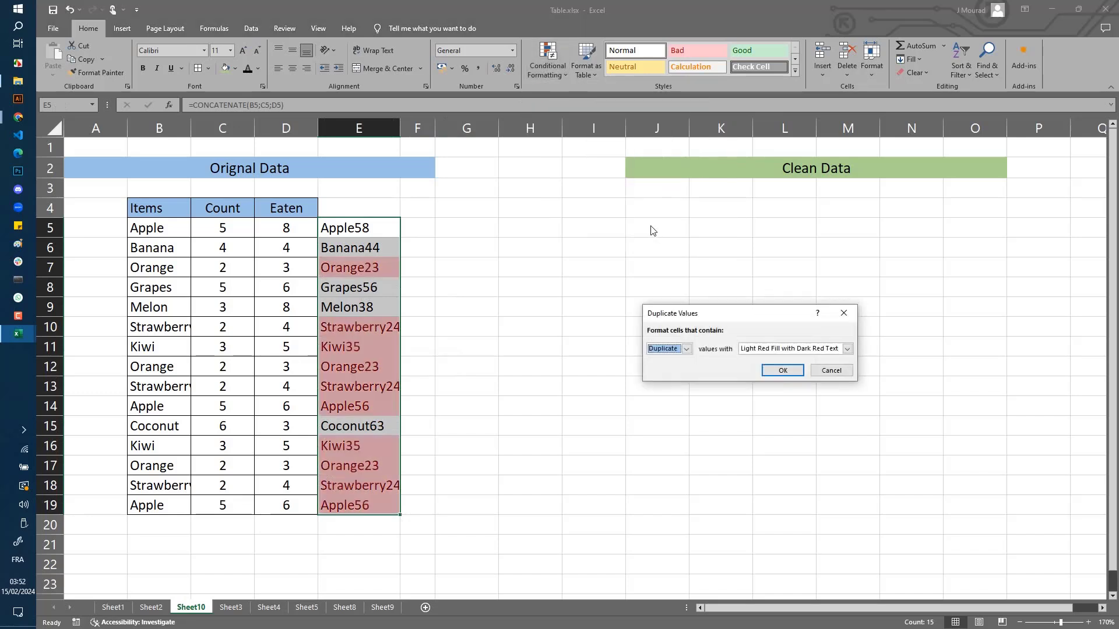
left_click(780, 370)
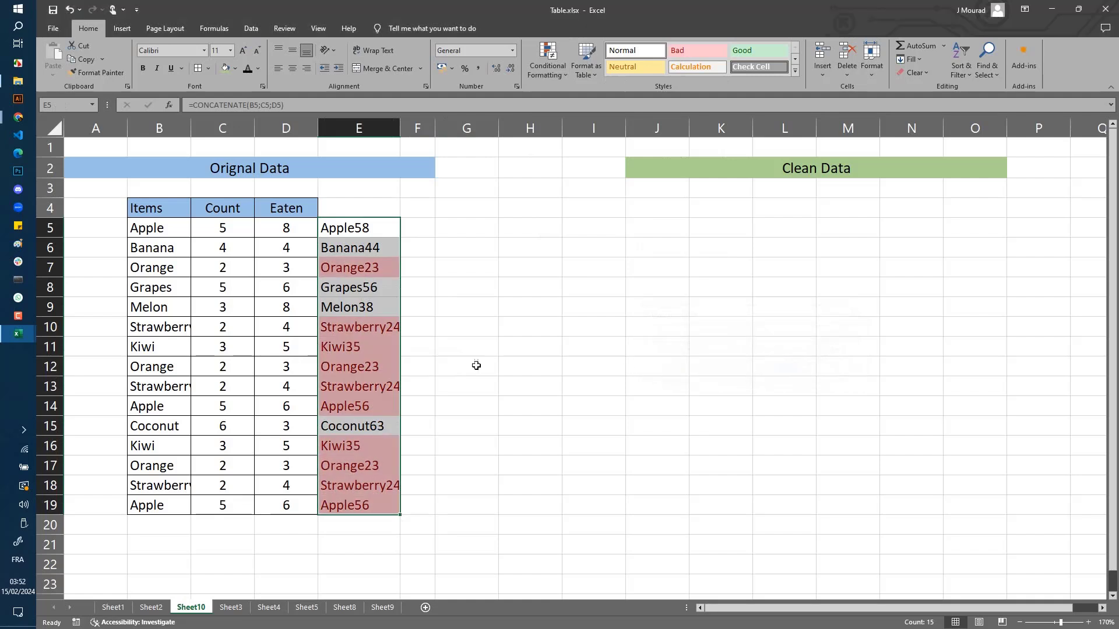
left_click(473, 366)
Compare the Orange records in rows 7 and 12 across the Items, Count and Eaten columns.
left_click(370, 266)
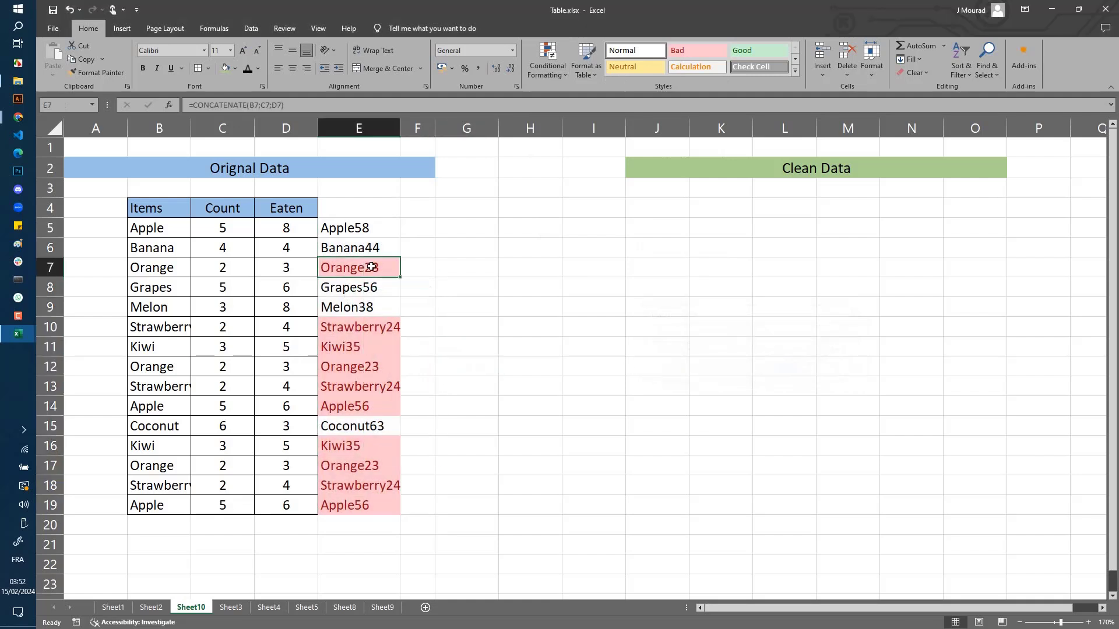
left_click_drag(173, 265, 280, 271)
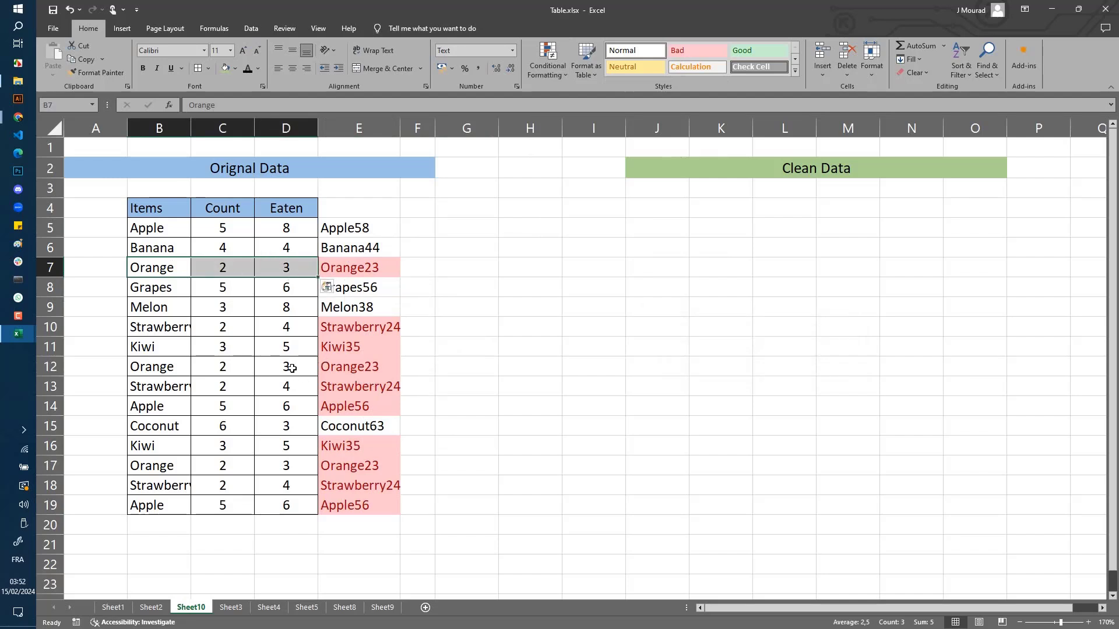
left_click_drag(292, 368, 161, 365)
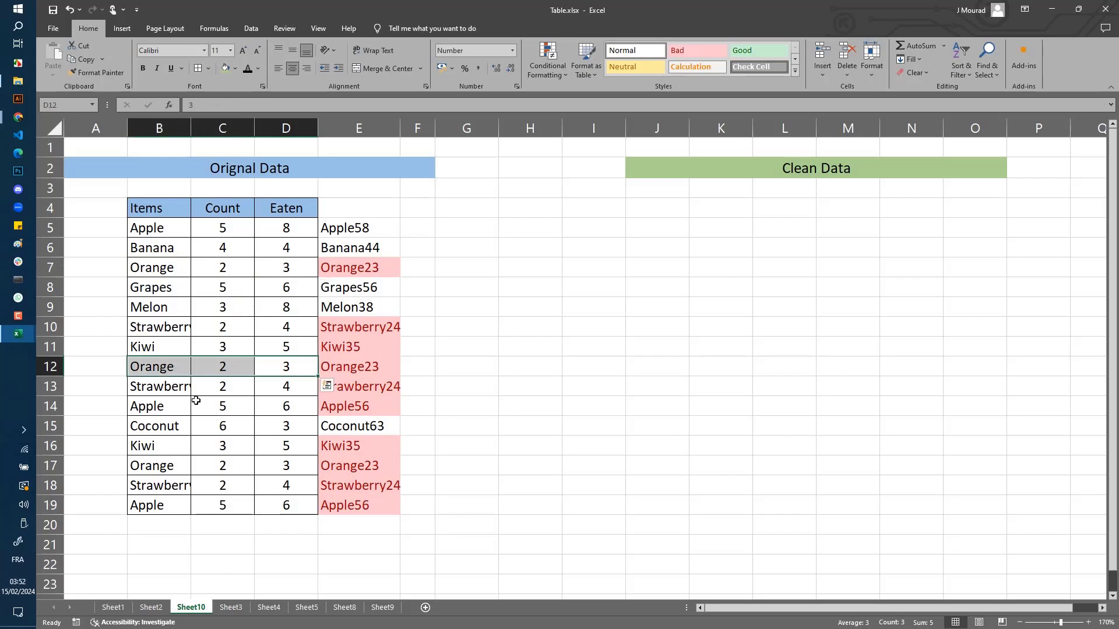
left_click(463, 385)
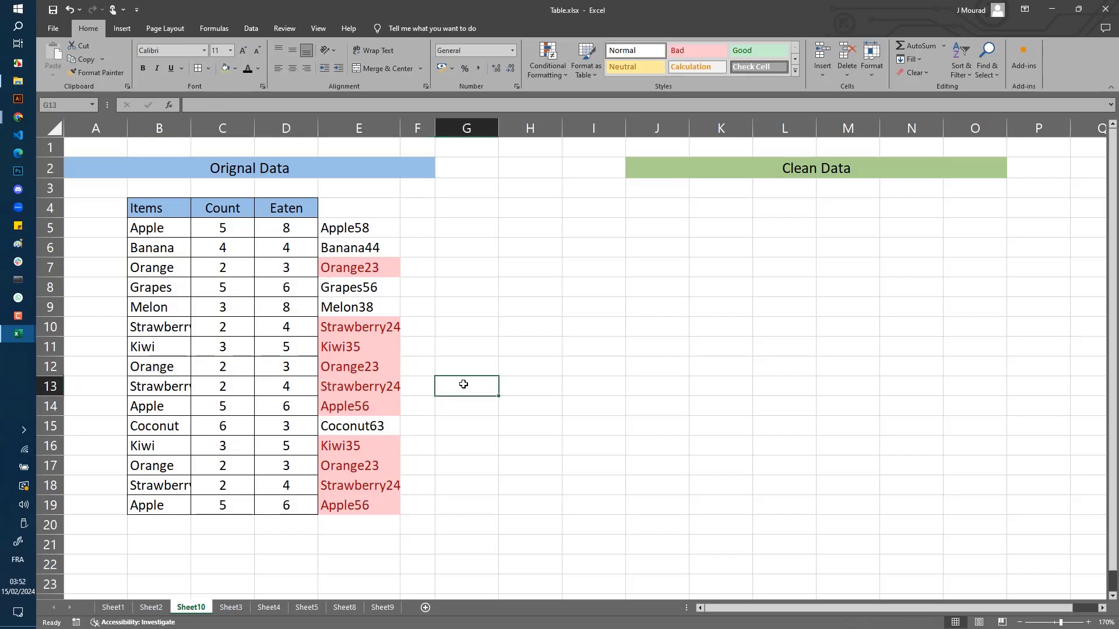
left_click(430, 227)
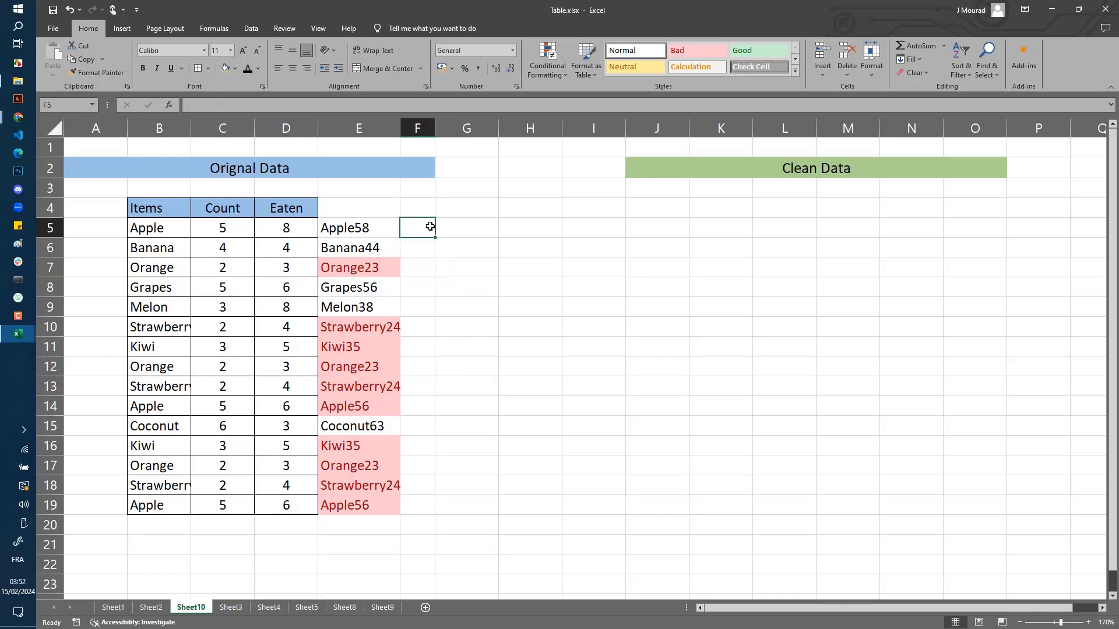
left_click(604, 324)
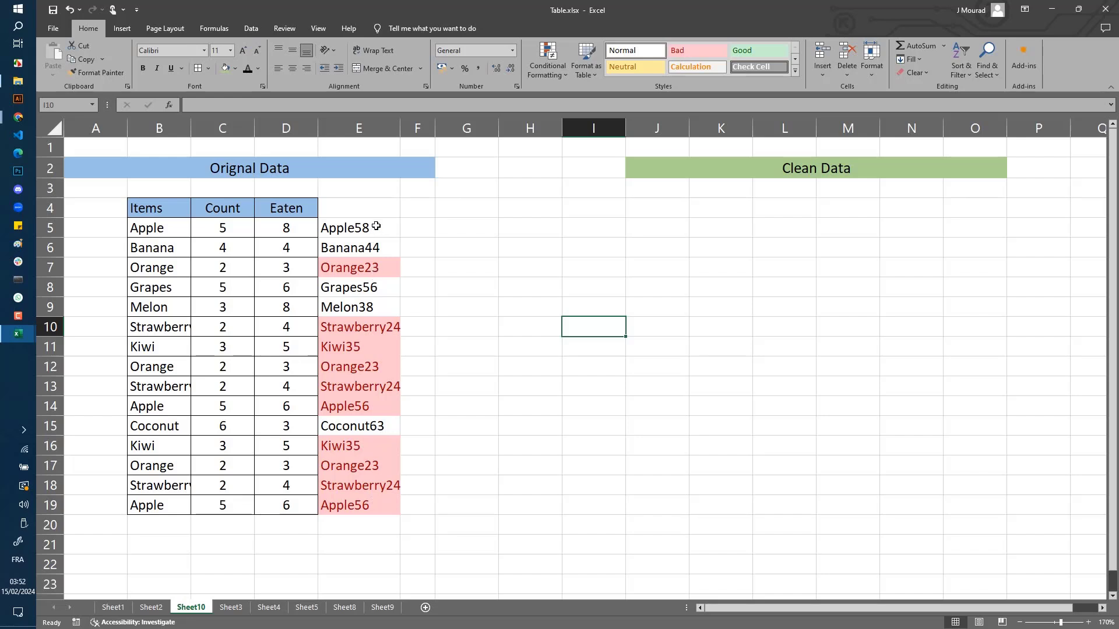
Hide the text in E5:E19 by applying the custom number format ;;;.
left_click_drag(377, 226, 388, 506)
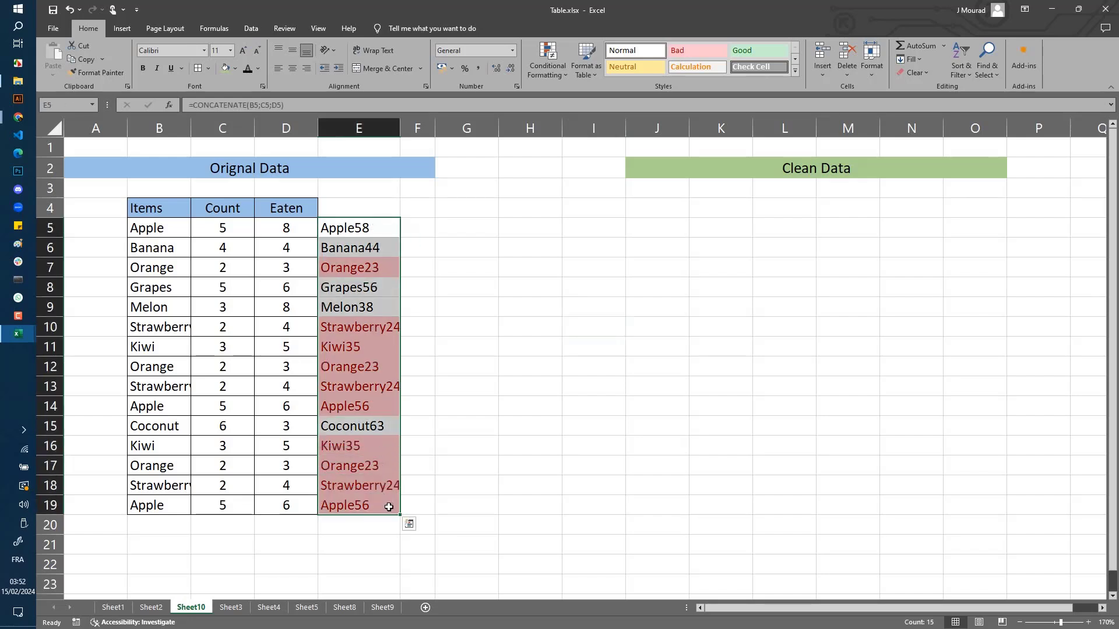
right_click(387, 511)
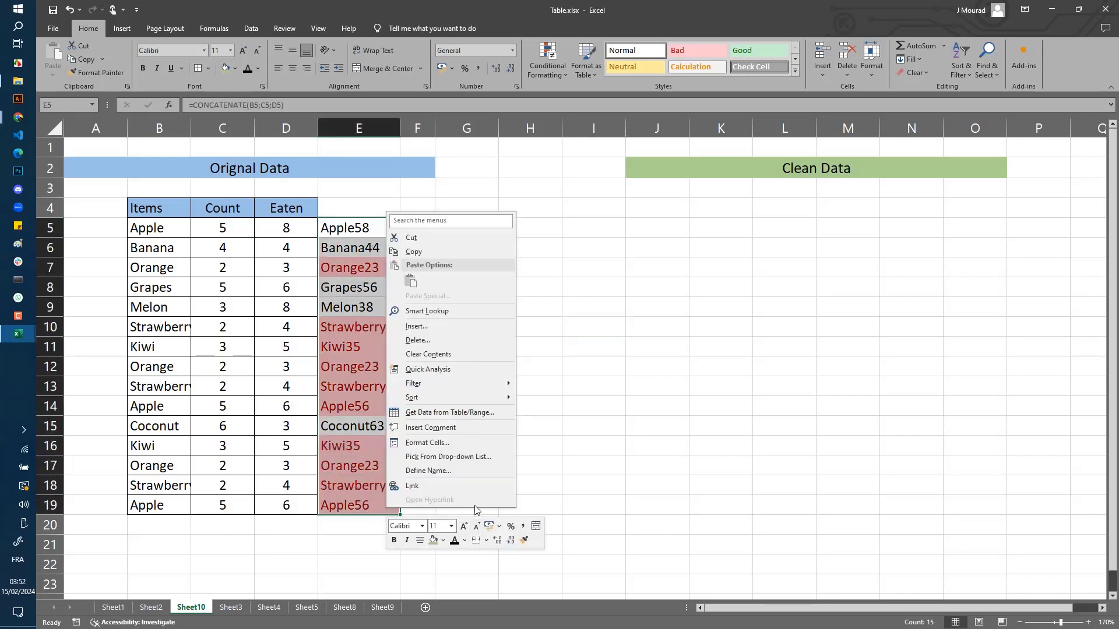
left_click(429, 442)
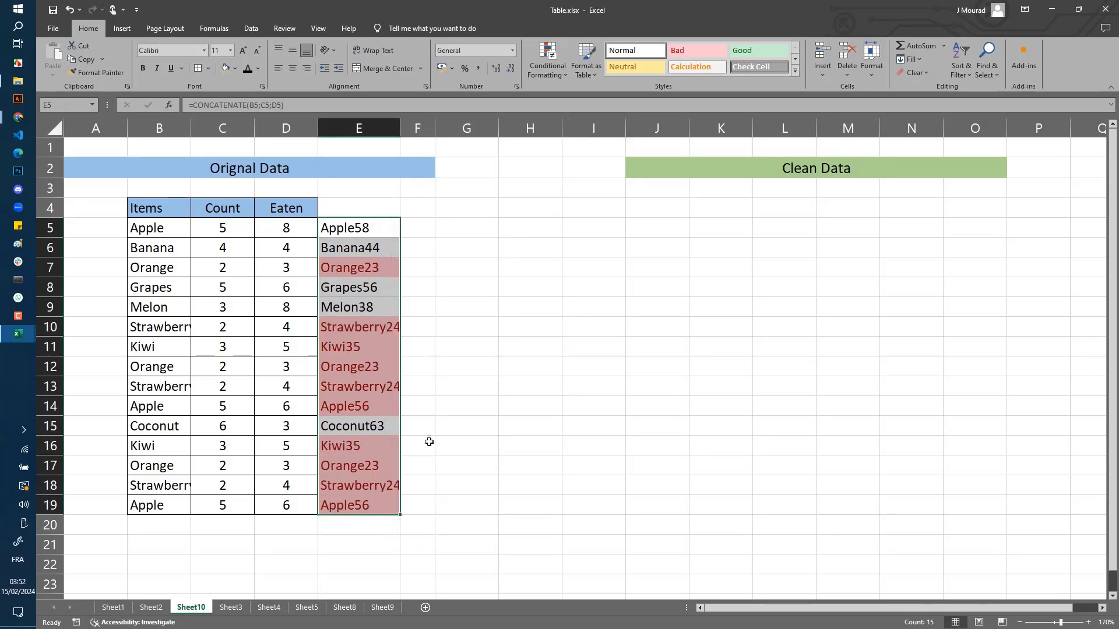
left_click(308, 431)
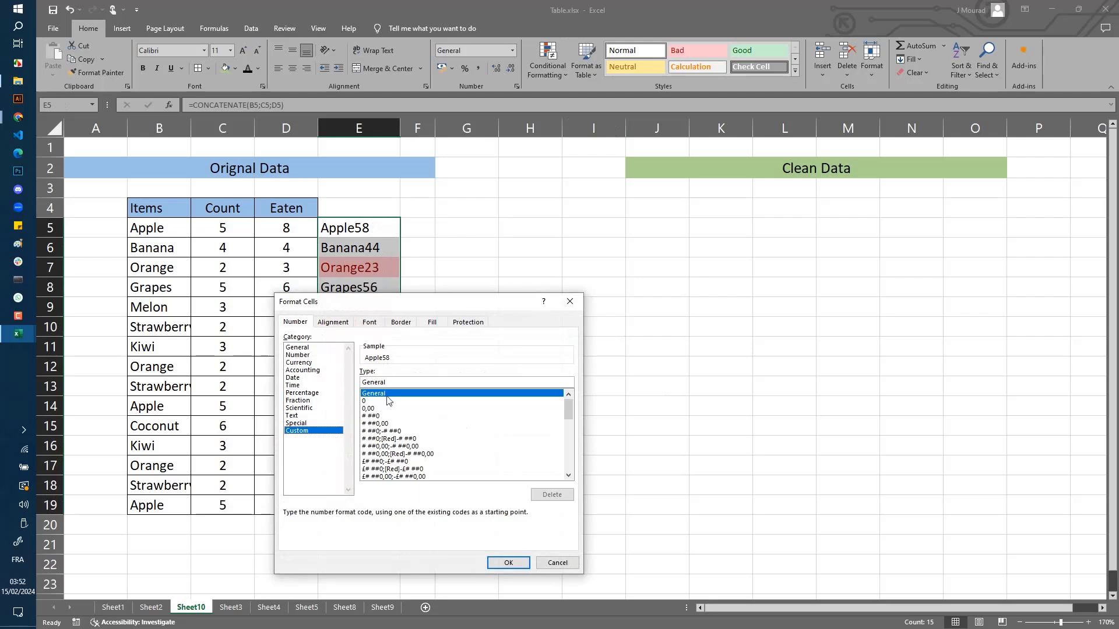
left_click_drag(390, 383, 345, 388)
type(";;;")
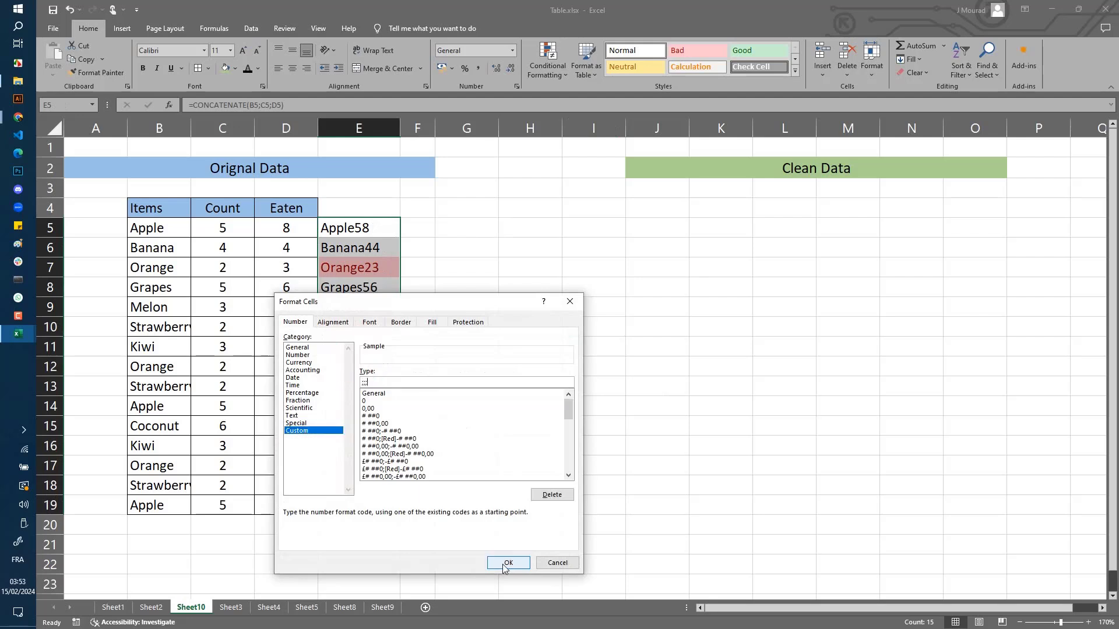
left_click(507, 562)
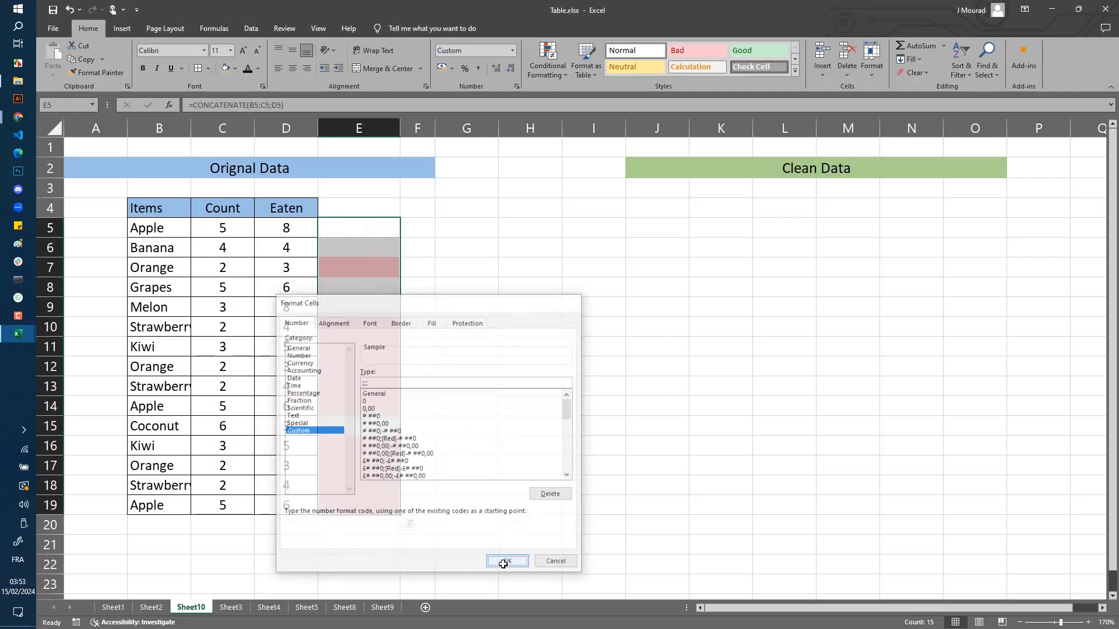
Narrow column E to a slim strip beside the table and check the highlighted cell E7.
left_click_drag(398, 129, 343, 129)
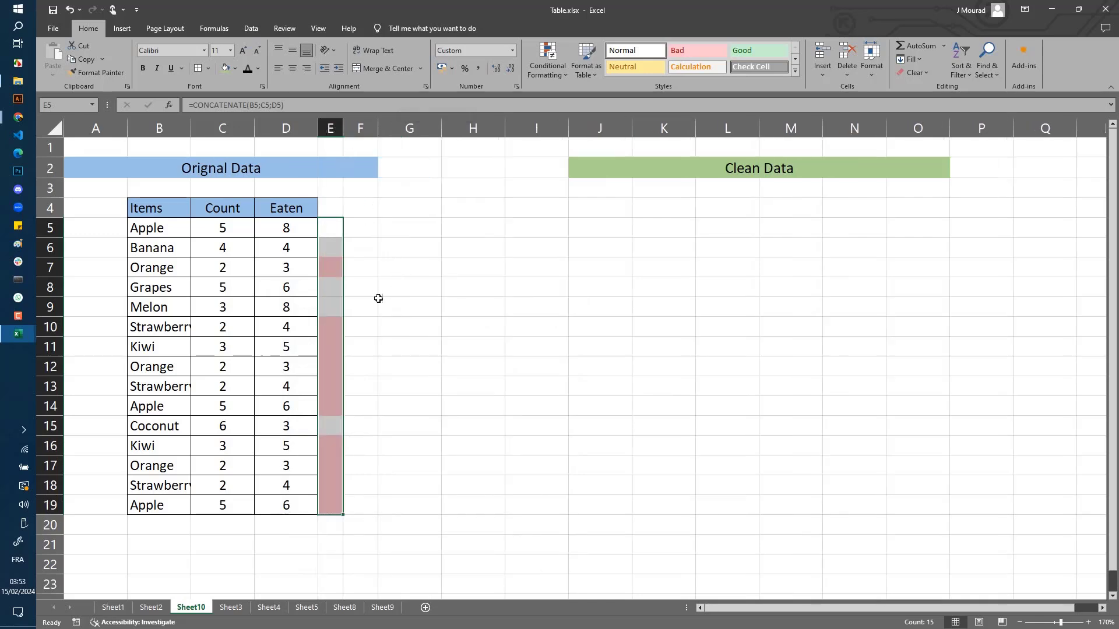
left_click(378, 298)
left_click(330, 268)
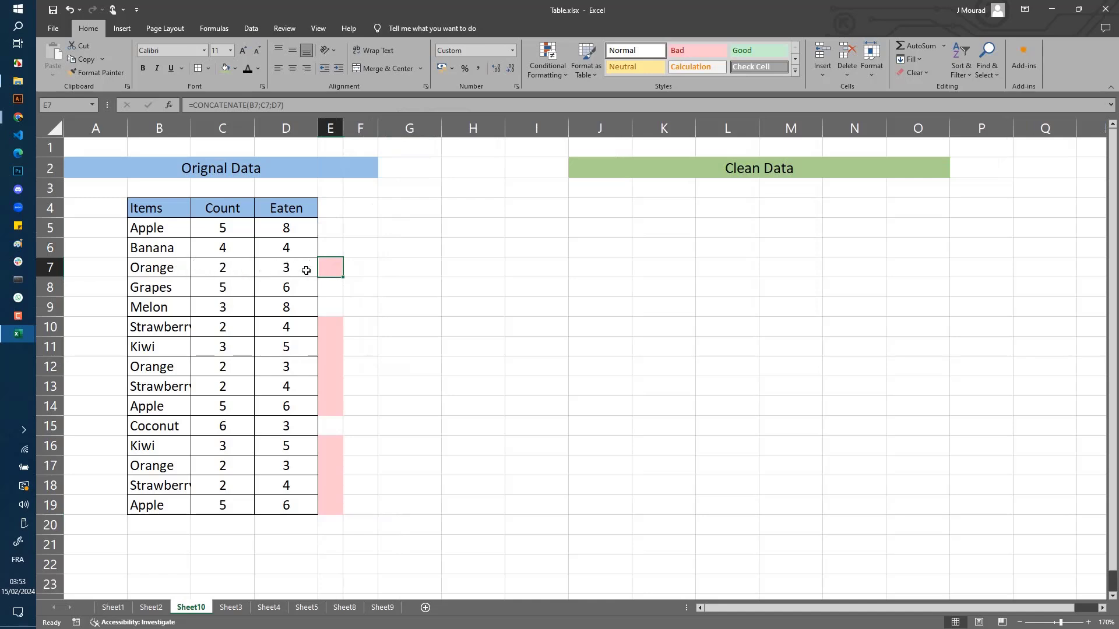
left_click(361, 266)
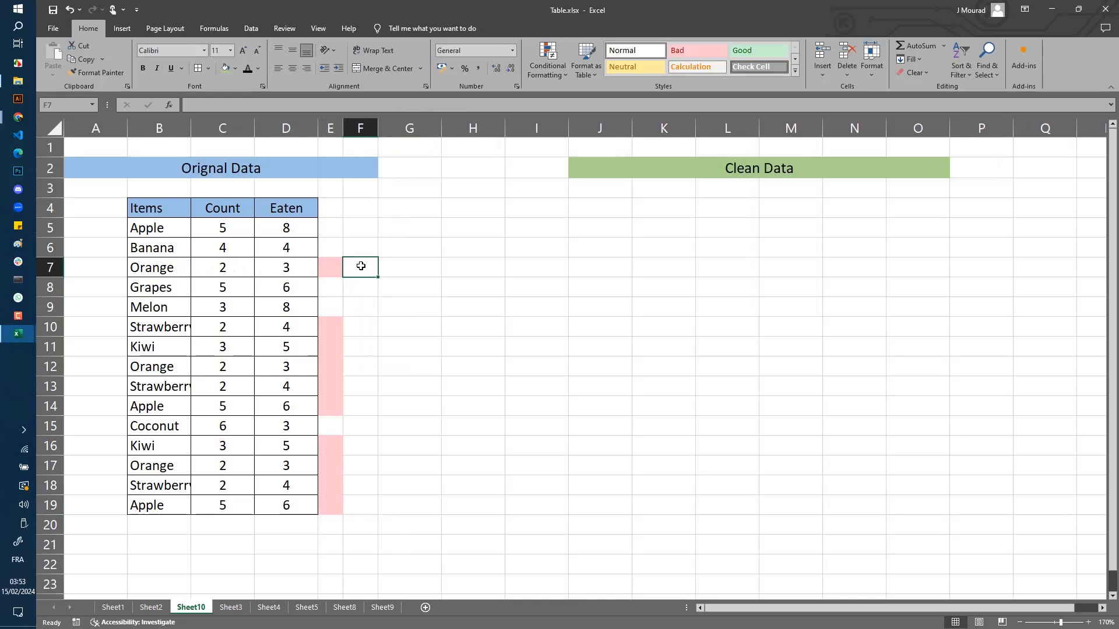
Enter the formula =COUNTIF($E$5:$E$19;E5) in cell F5 to count each record's occurrences.
left_click(362, 228)
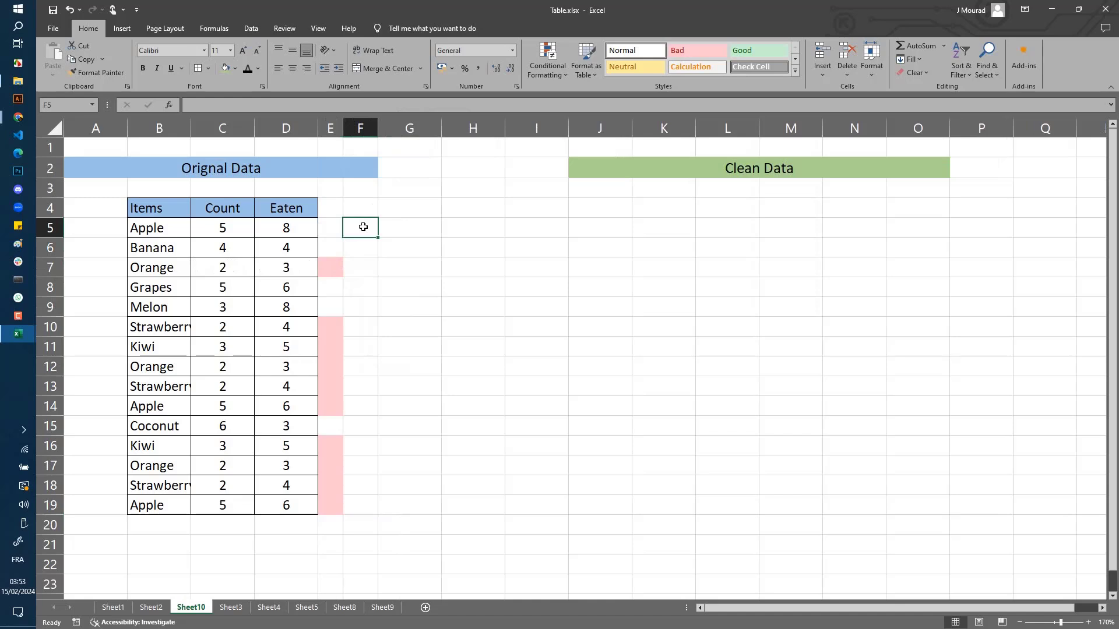
type("=count")
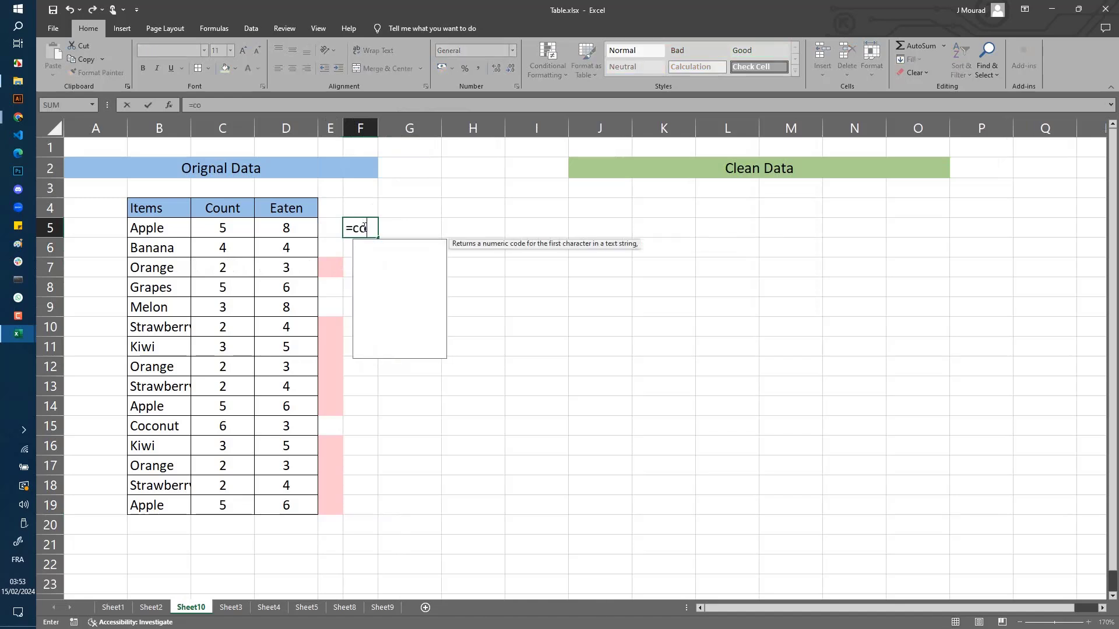
key("Down")
key("Down")
key("Down")
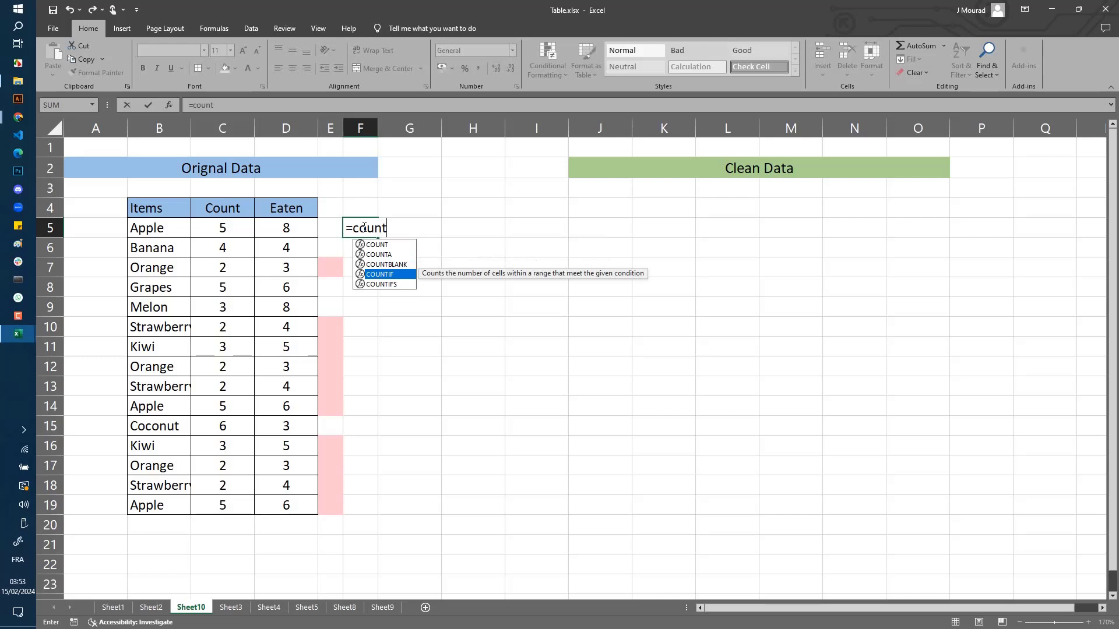
key("Tab")
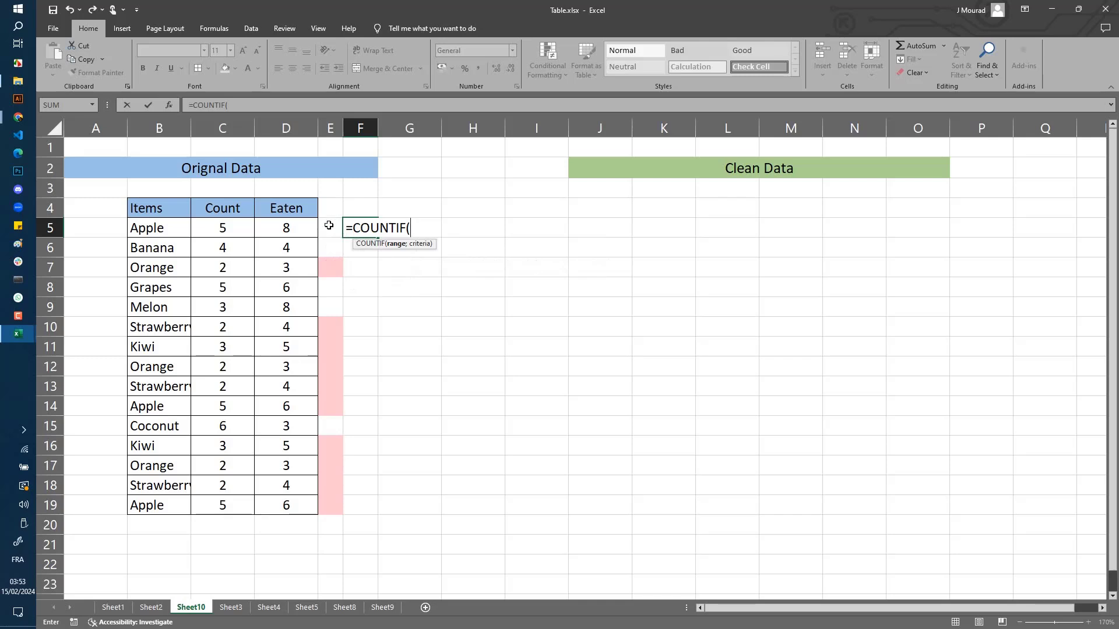
left_click_drag(328, 226, 329, 499)
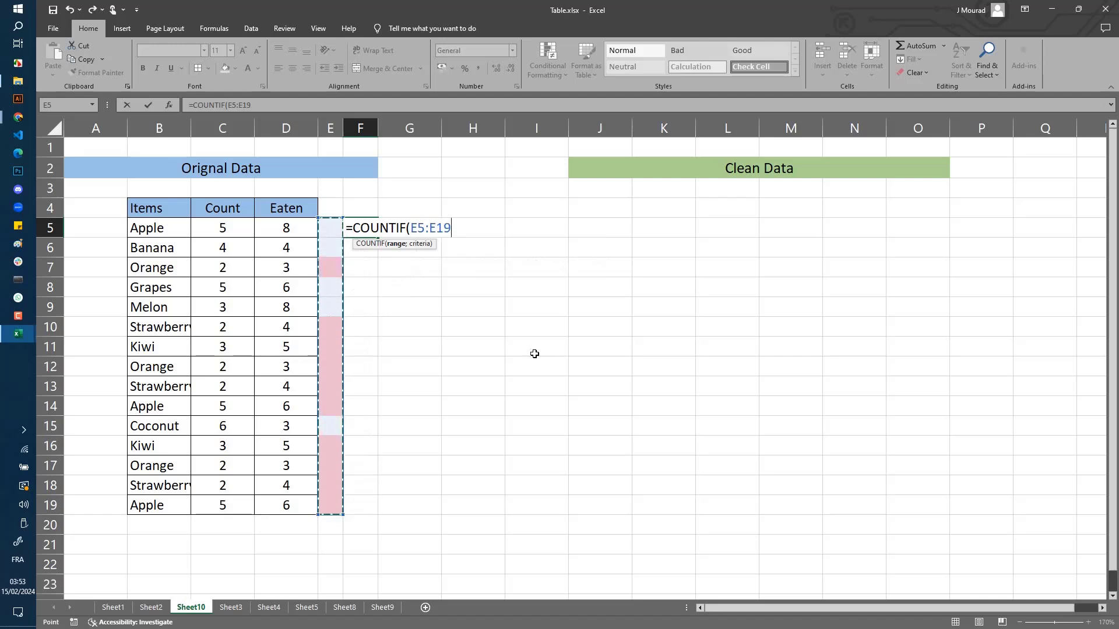
key("F4")
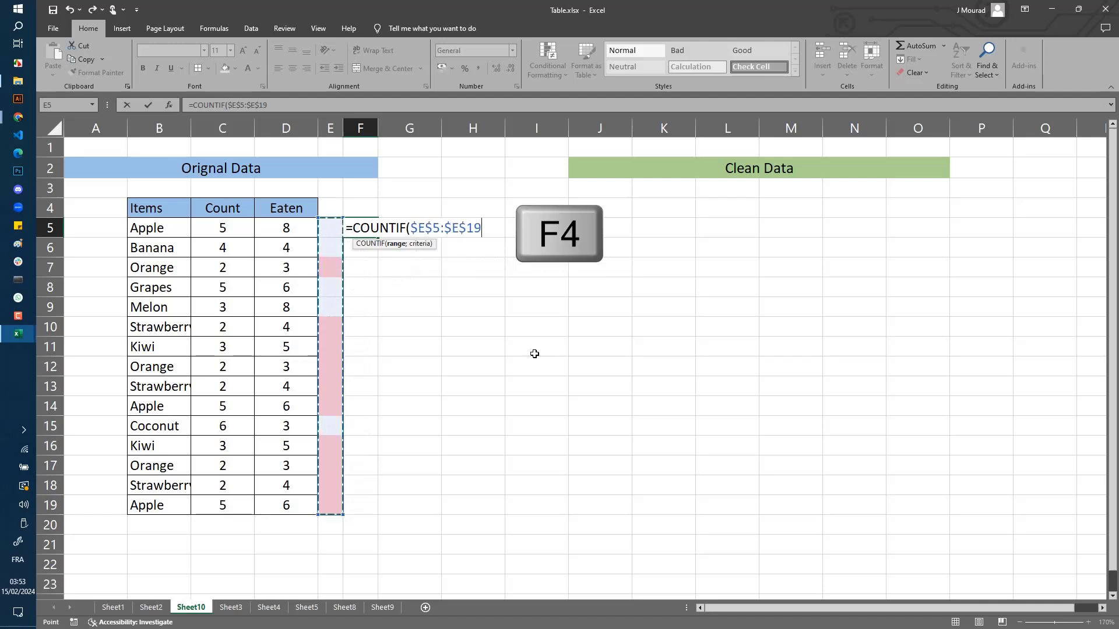
type(";")
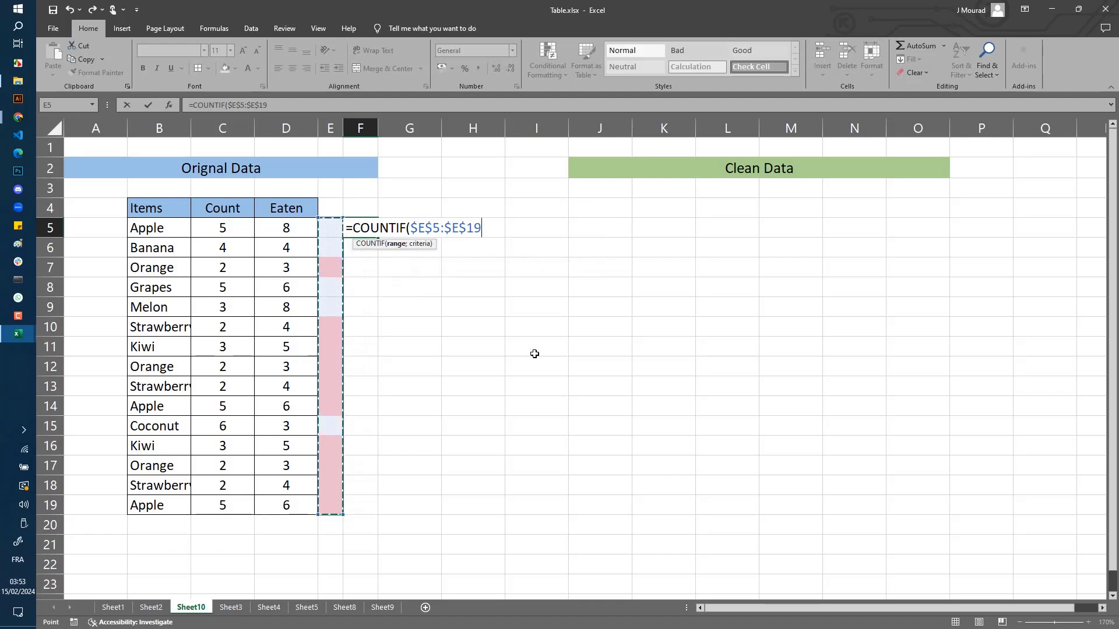
left_click(327, 228)
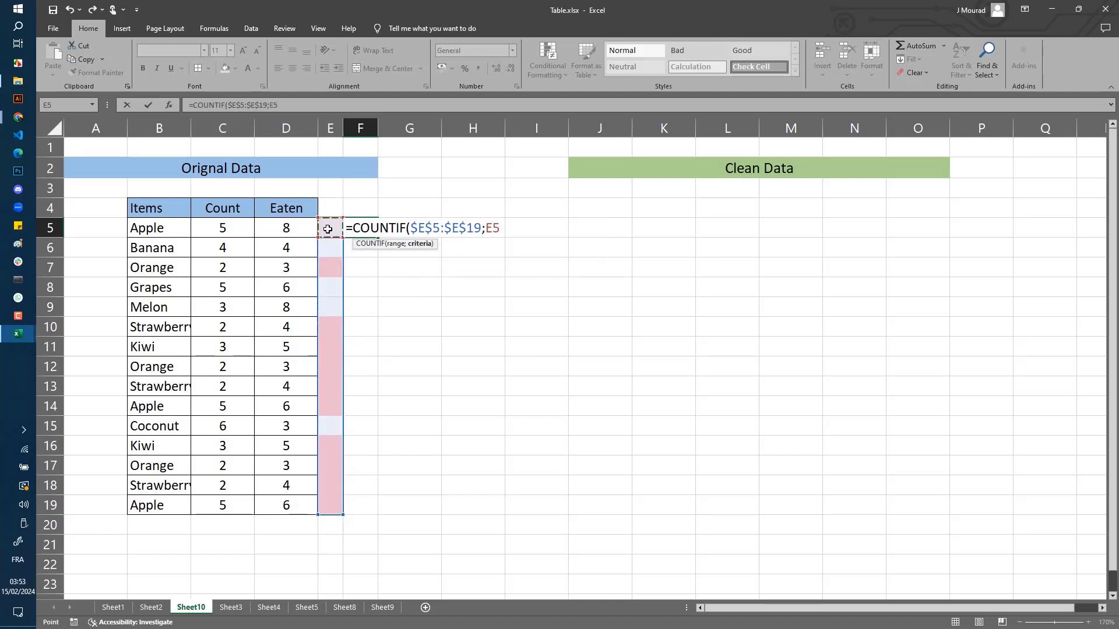
type(")")
key("Return")
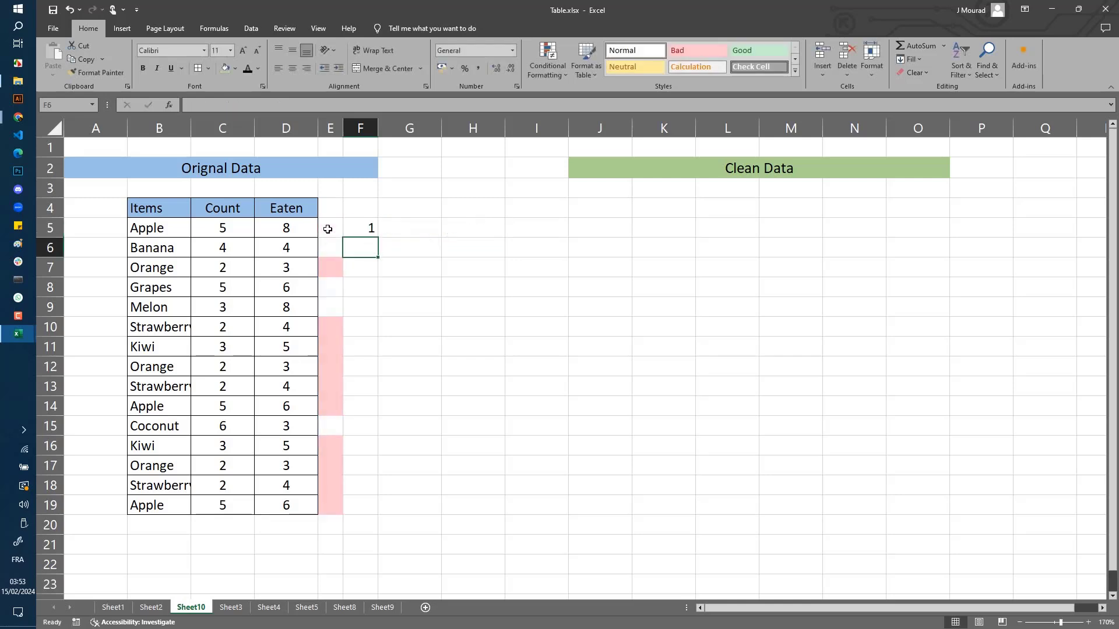
Fill the COUNTIF formula from F5 down to F19.
left_click(364, 228)
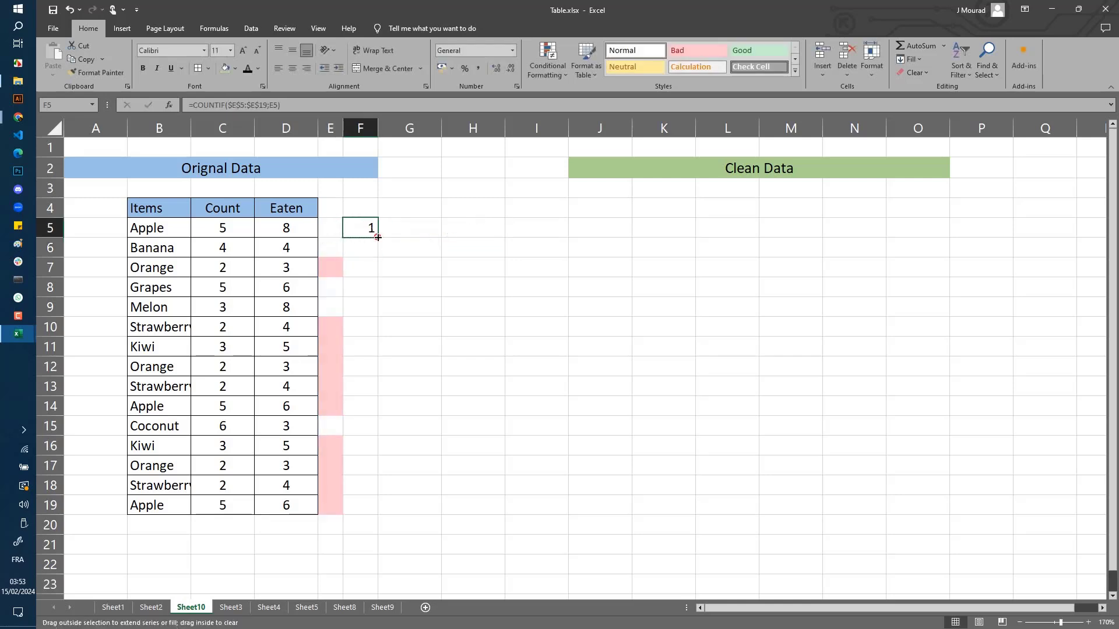
left_click_drag(378, 237, 385, 515)
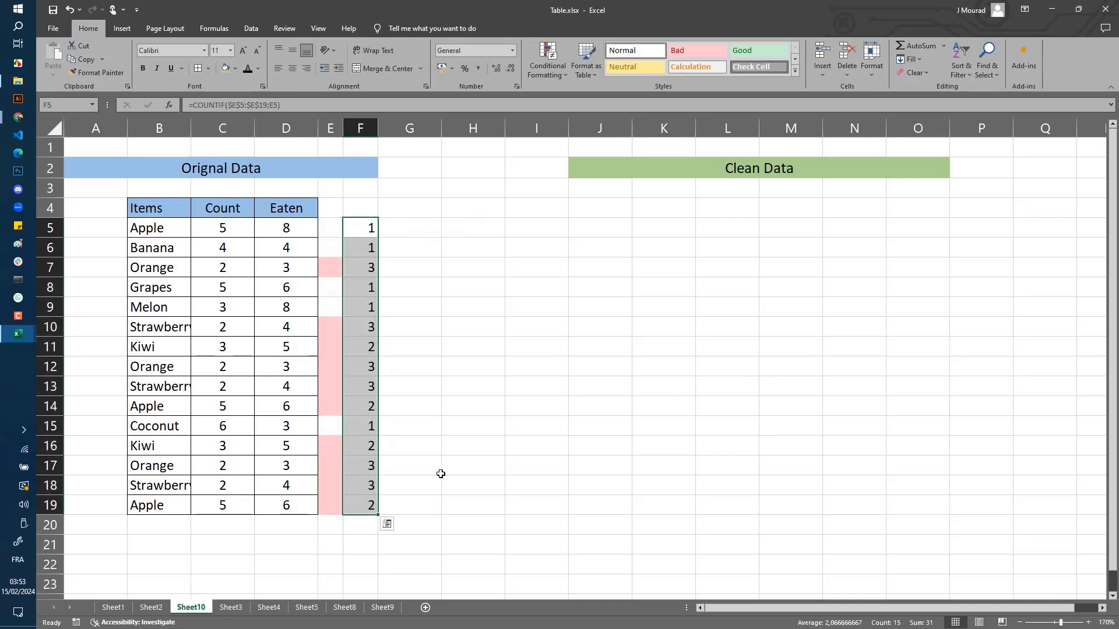
left_click(411, 331)
Compare the occurrence count in F7 with the matching Orange records in rows 7, 12 and 17.
left_click(364, 269)
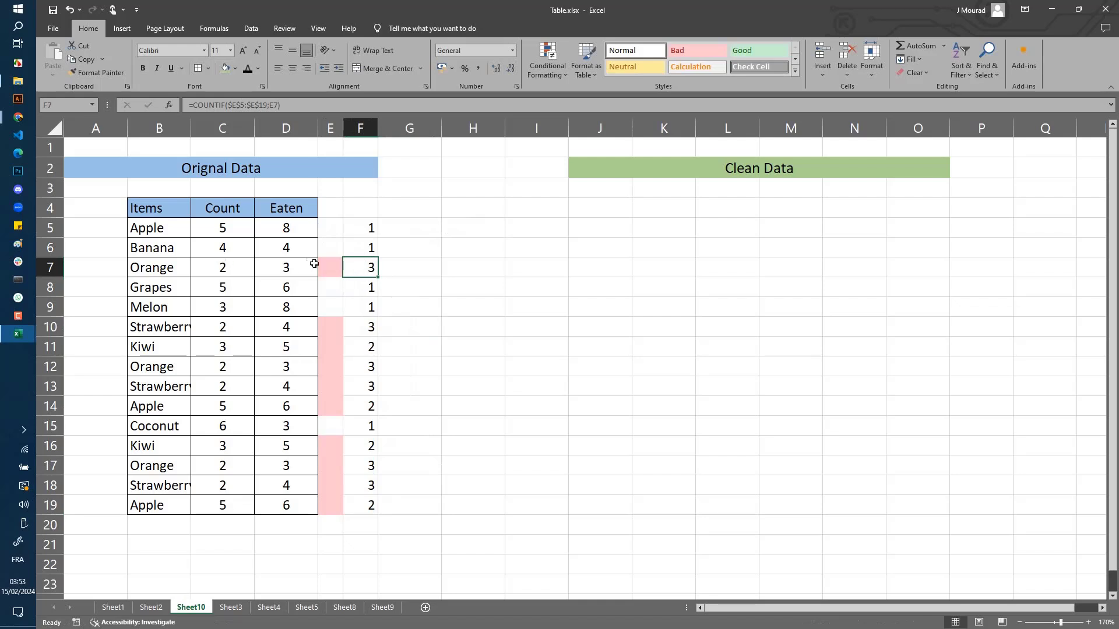
left_click_drag(149, 269, 283, 269)
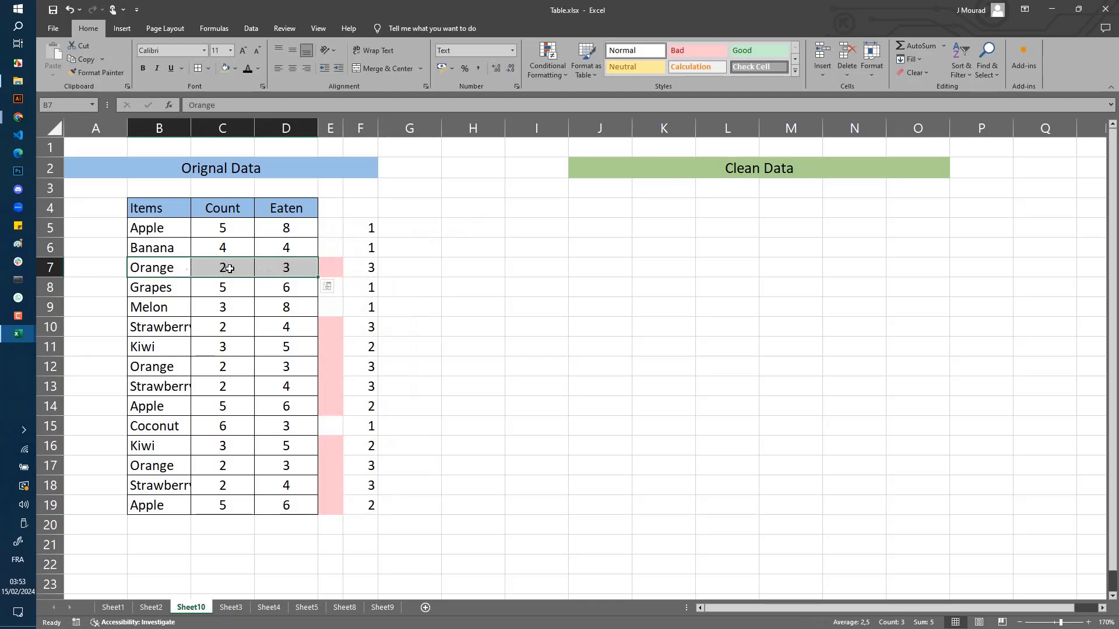
left_click_drag(152, 366, 274, 366)
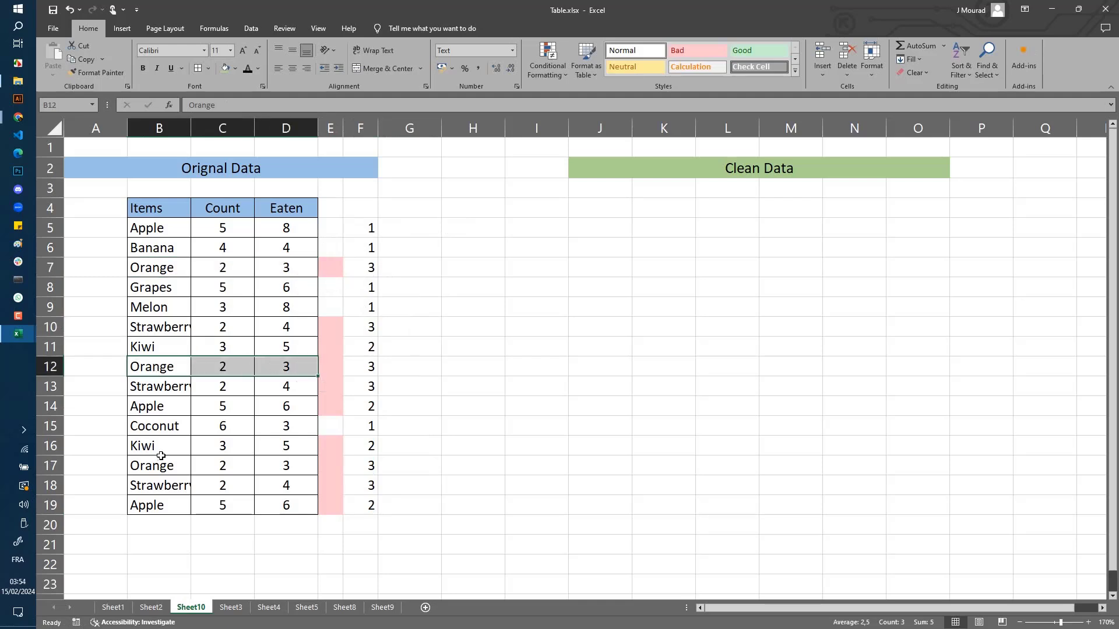
left_click_drag(169, 466, 287, 462)
left_click(570, 347)
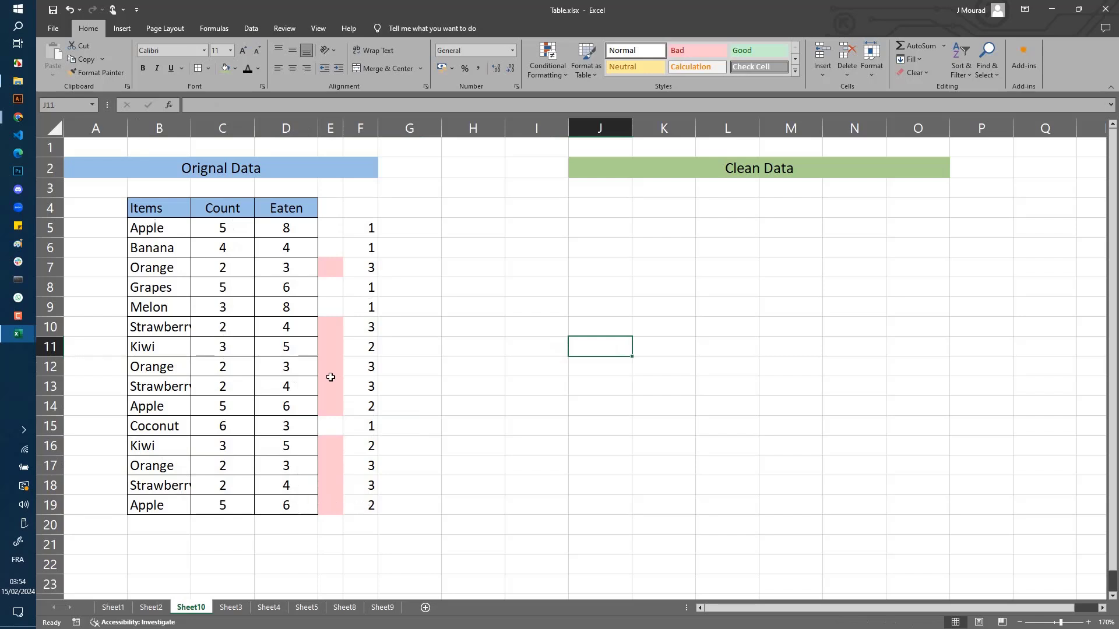
left_click_drag(154, 268, 286, 267)
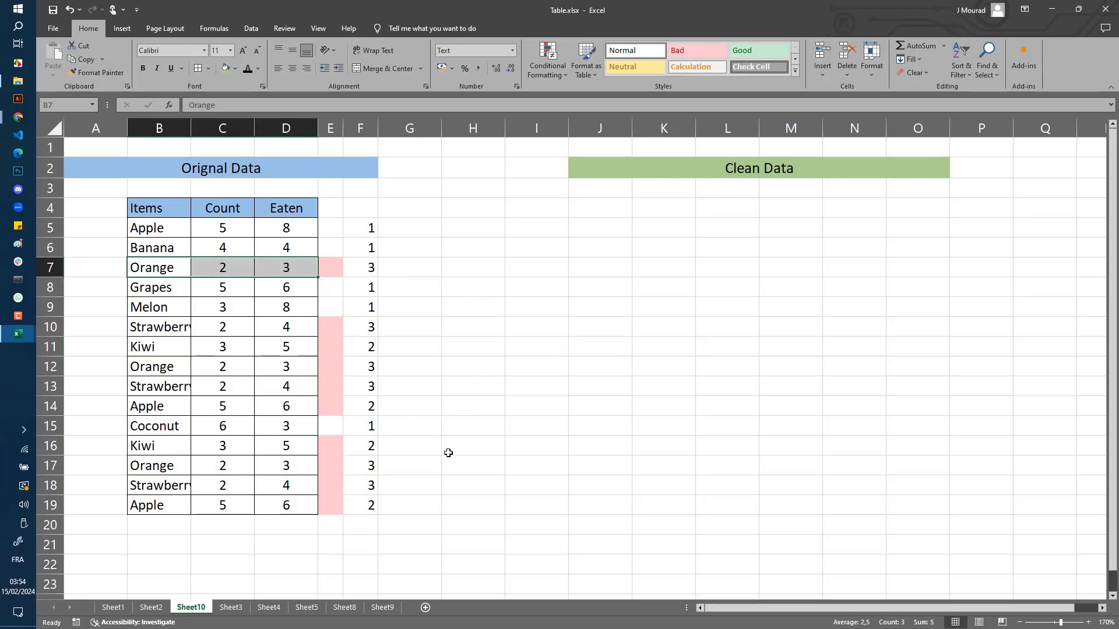
Copy the original table B4:D19 and paste it under the Clean Data heading starting at J4.
left_click_drag(298, 510, 146, 212)
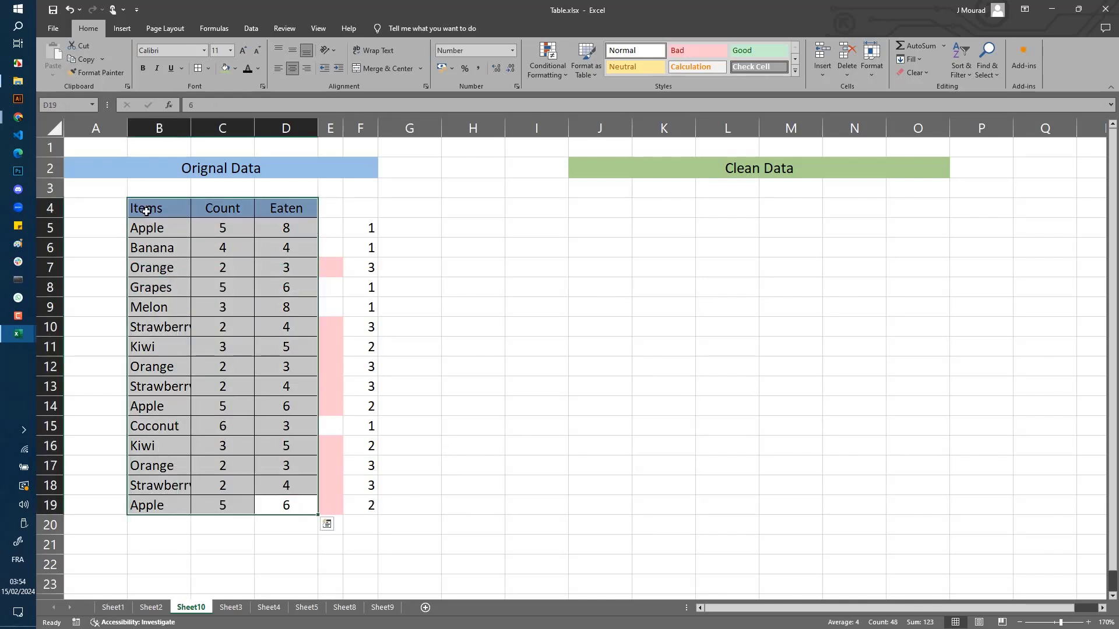
key("ctrl+c")
left_click(607, 212)
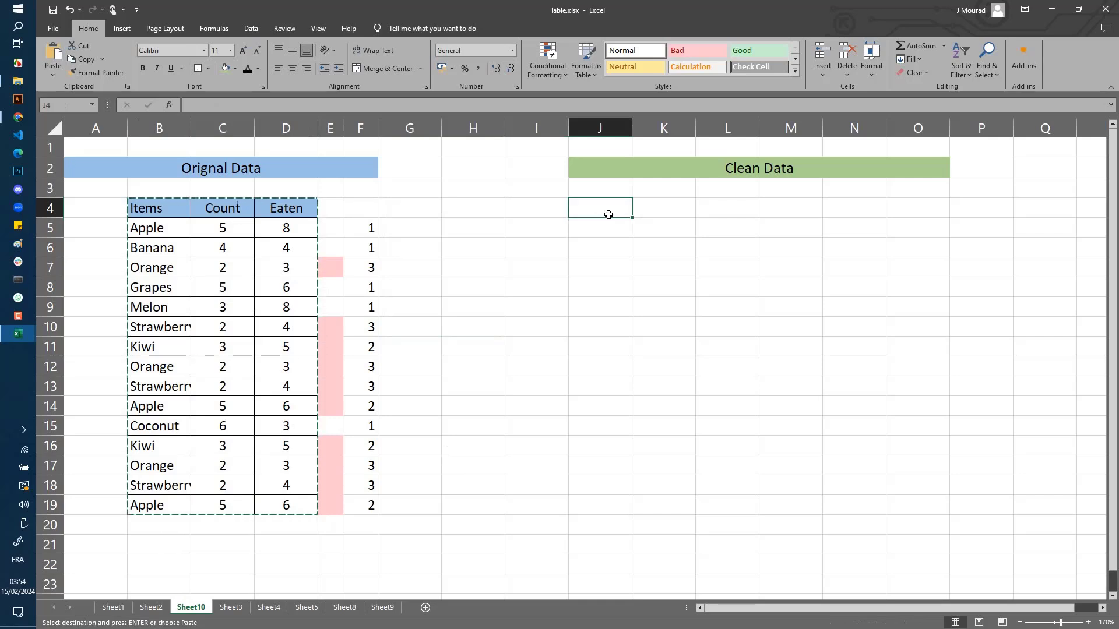
key("ctrl+v")
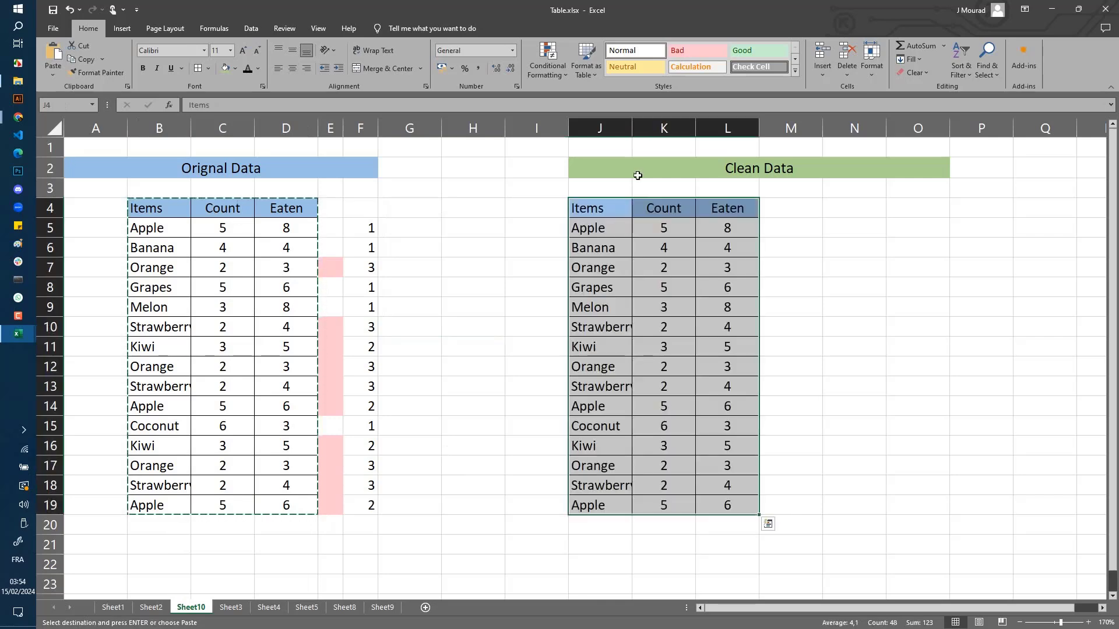
Remove duplicate rows from the copied table, matching on Items, Count and Eaten with headers, and review the cleaned table.
left_click(252, 28)
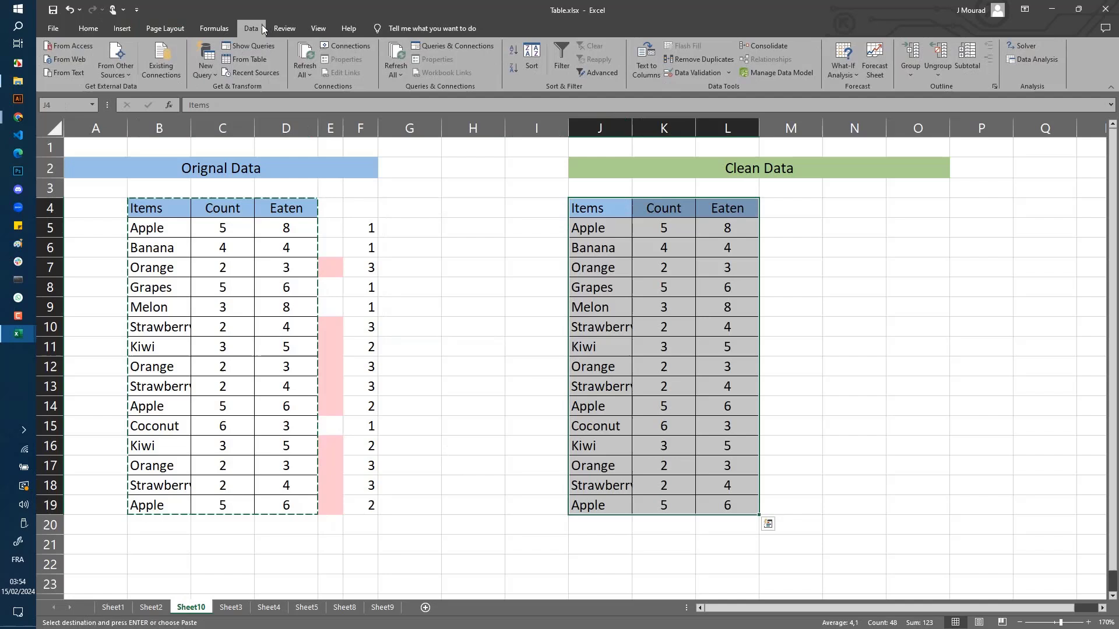
left_click(706, 60)
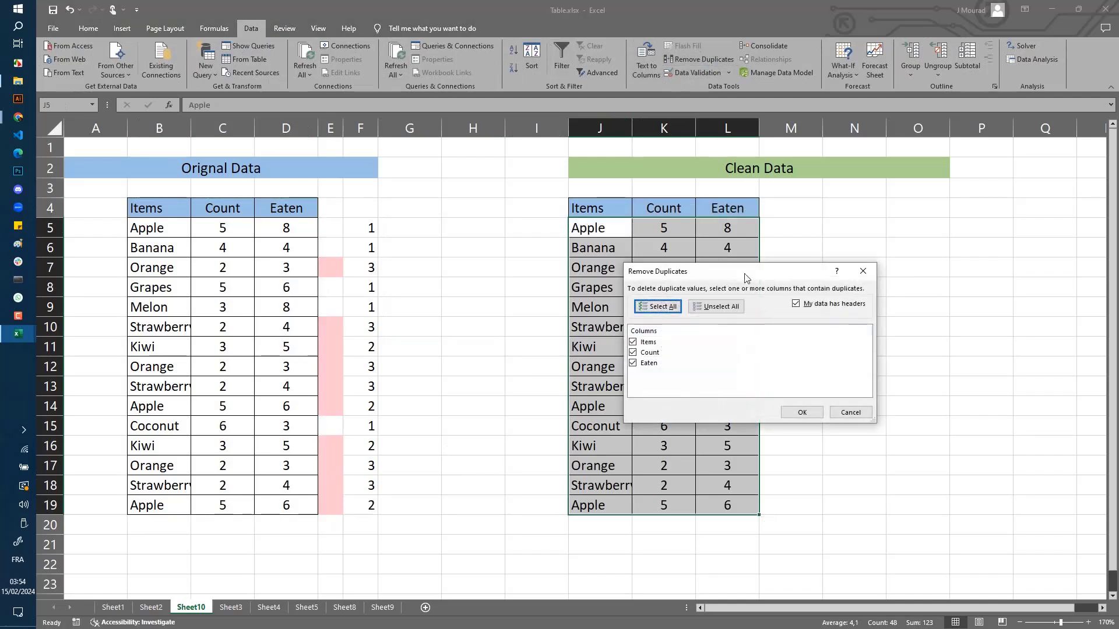
left_click_drag(745, 278, 900, 244)
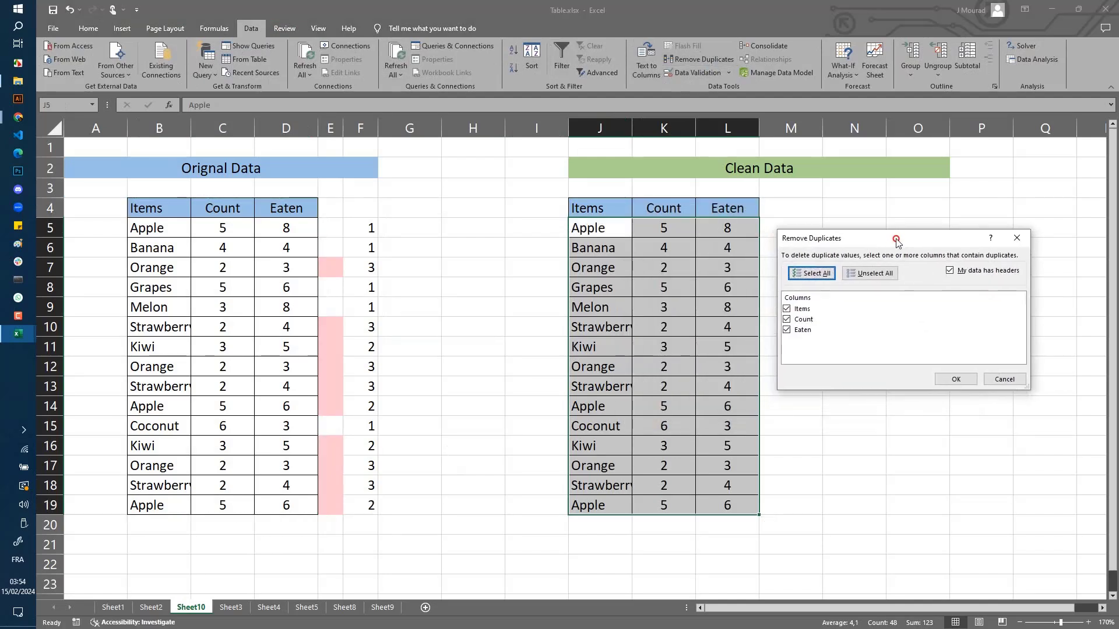
left_click(958, 379)
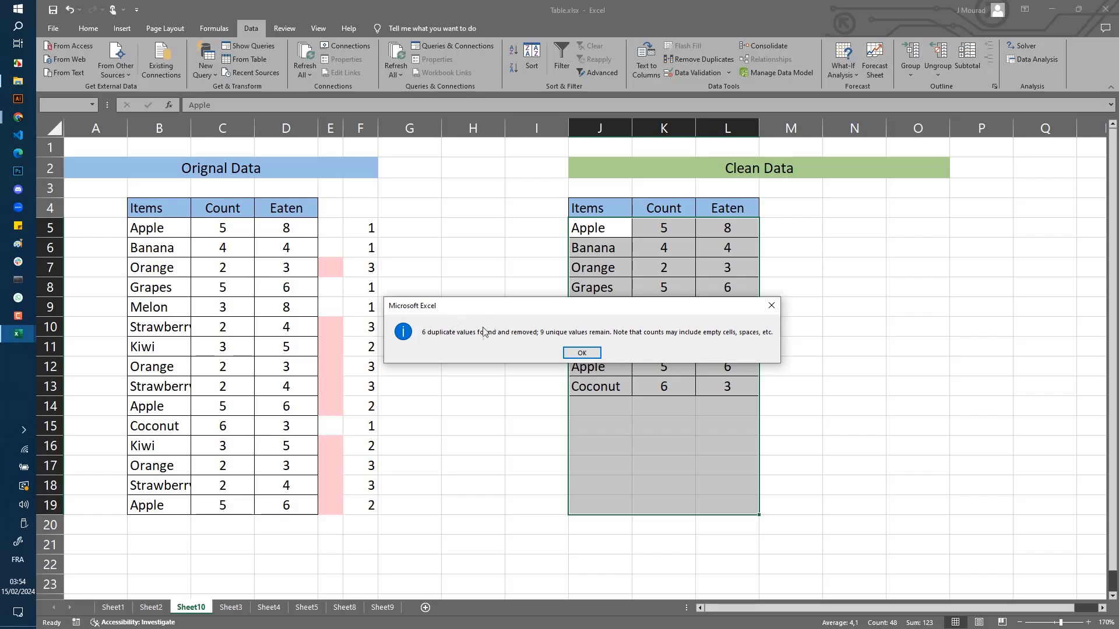
left_click(578, 351)
left_click(814, 401)
left_click_drag(588, 211, 731, 386)
left_click(837, 376)
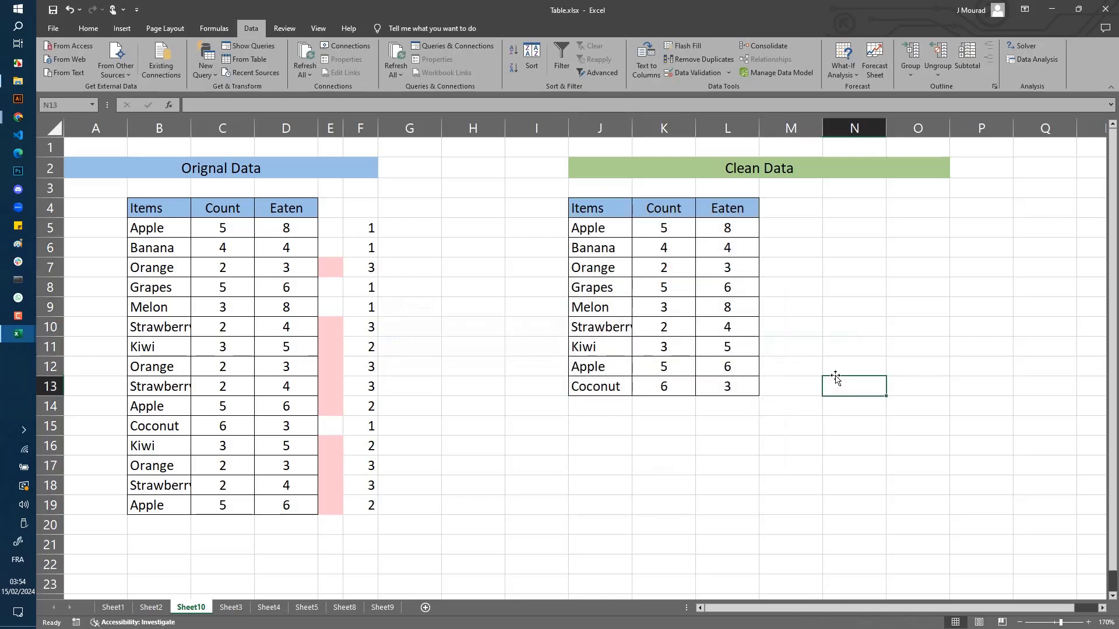